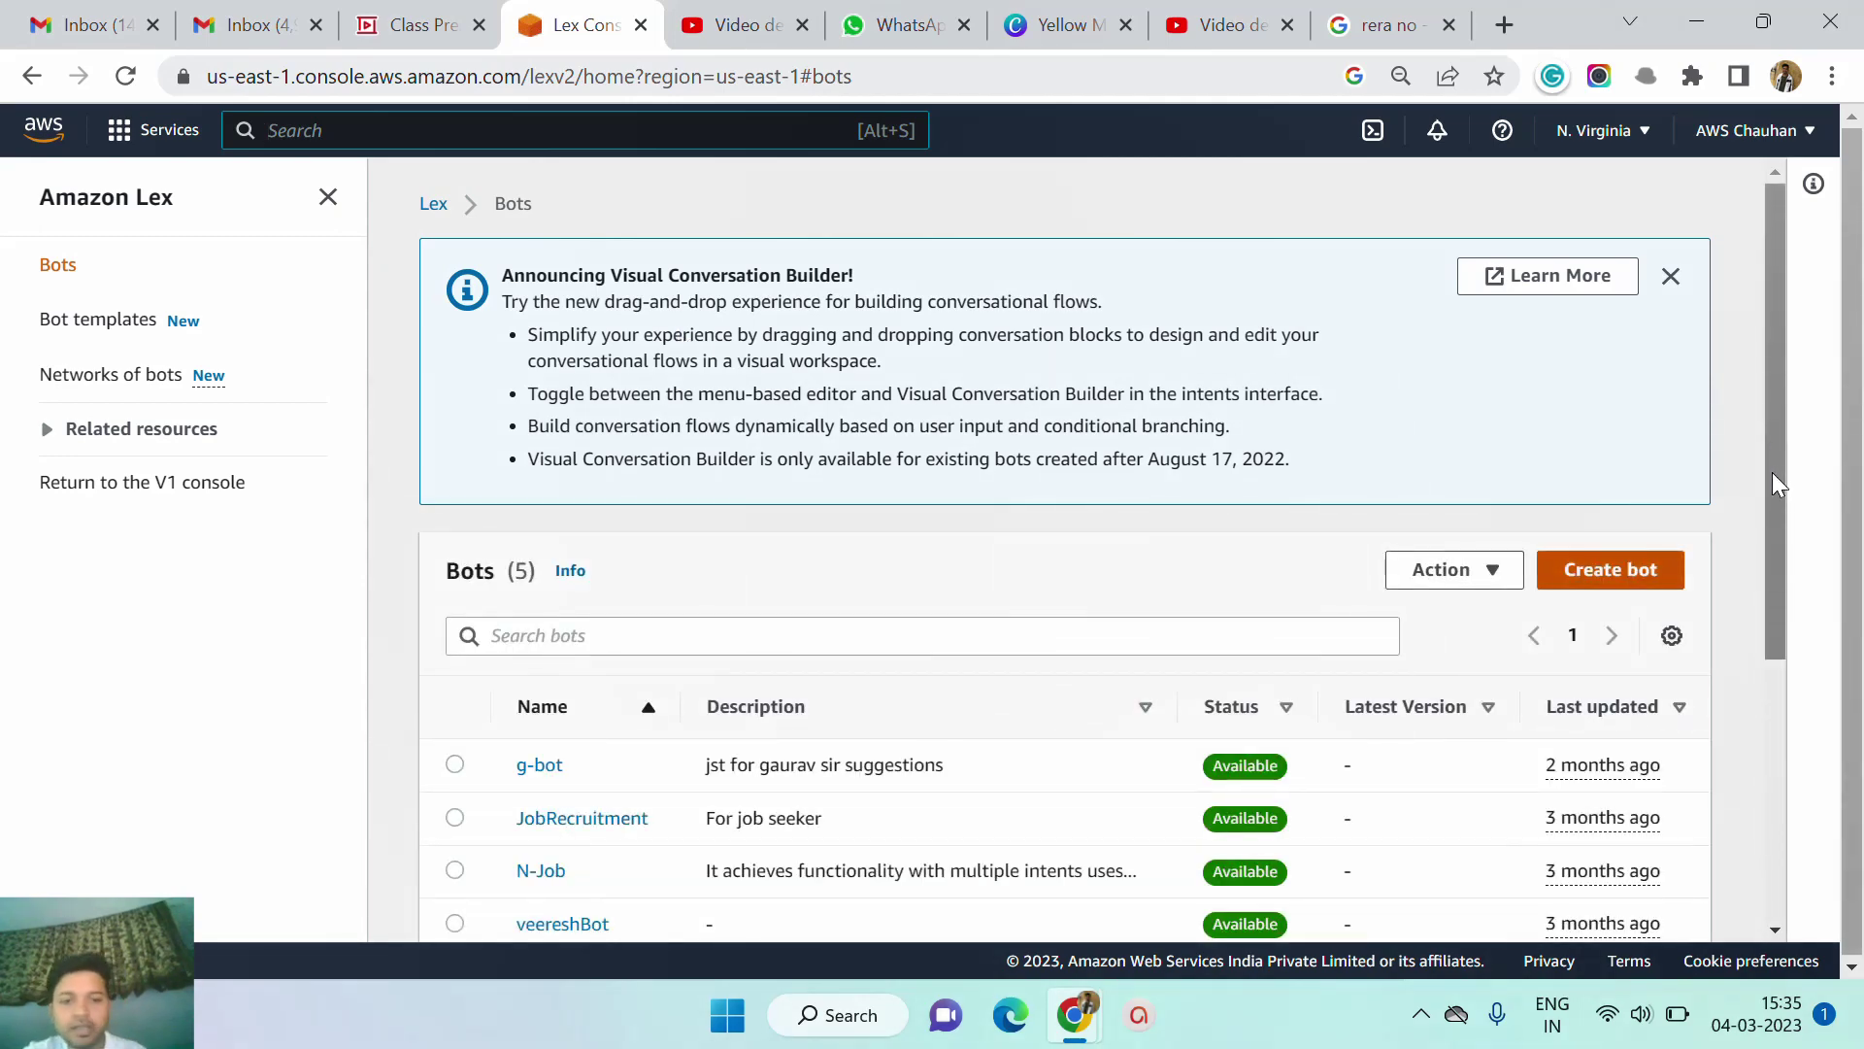
Dismiss the Visual Conversation Builder announcement and start creating a new bot.
mouse_move(1769, 468)
mouse_down()
mouse_move(1778, 554)
mouse_move(1773, 445)
mouse_up()
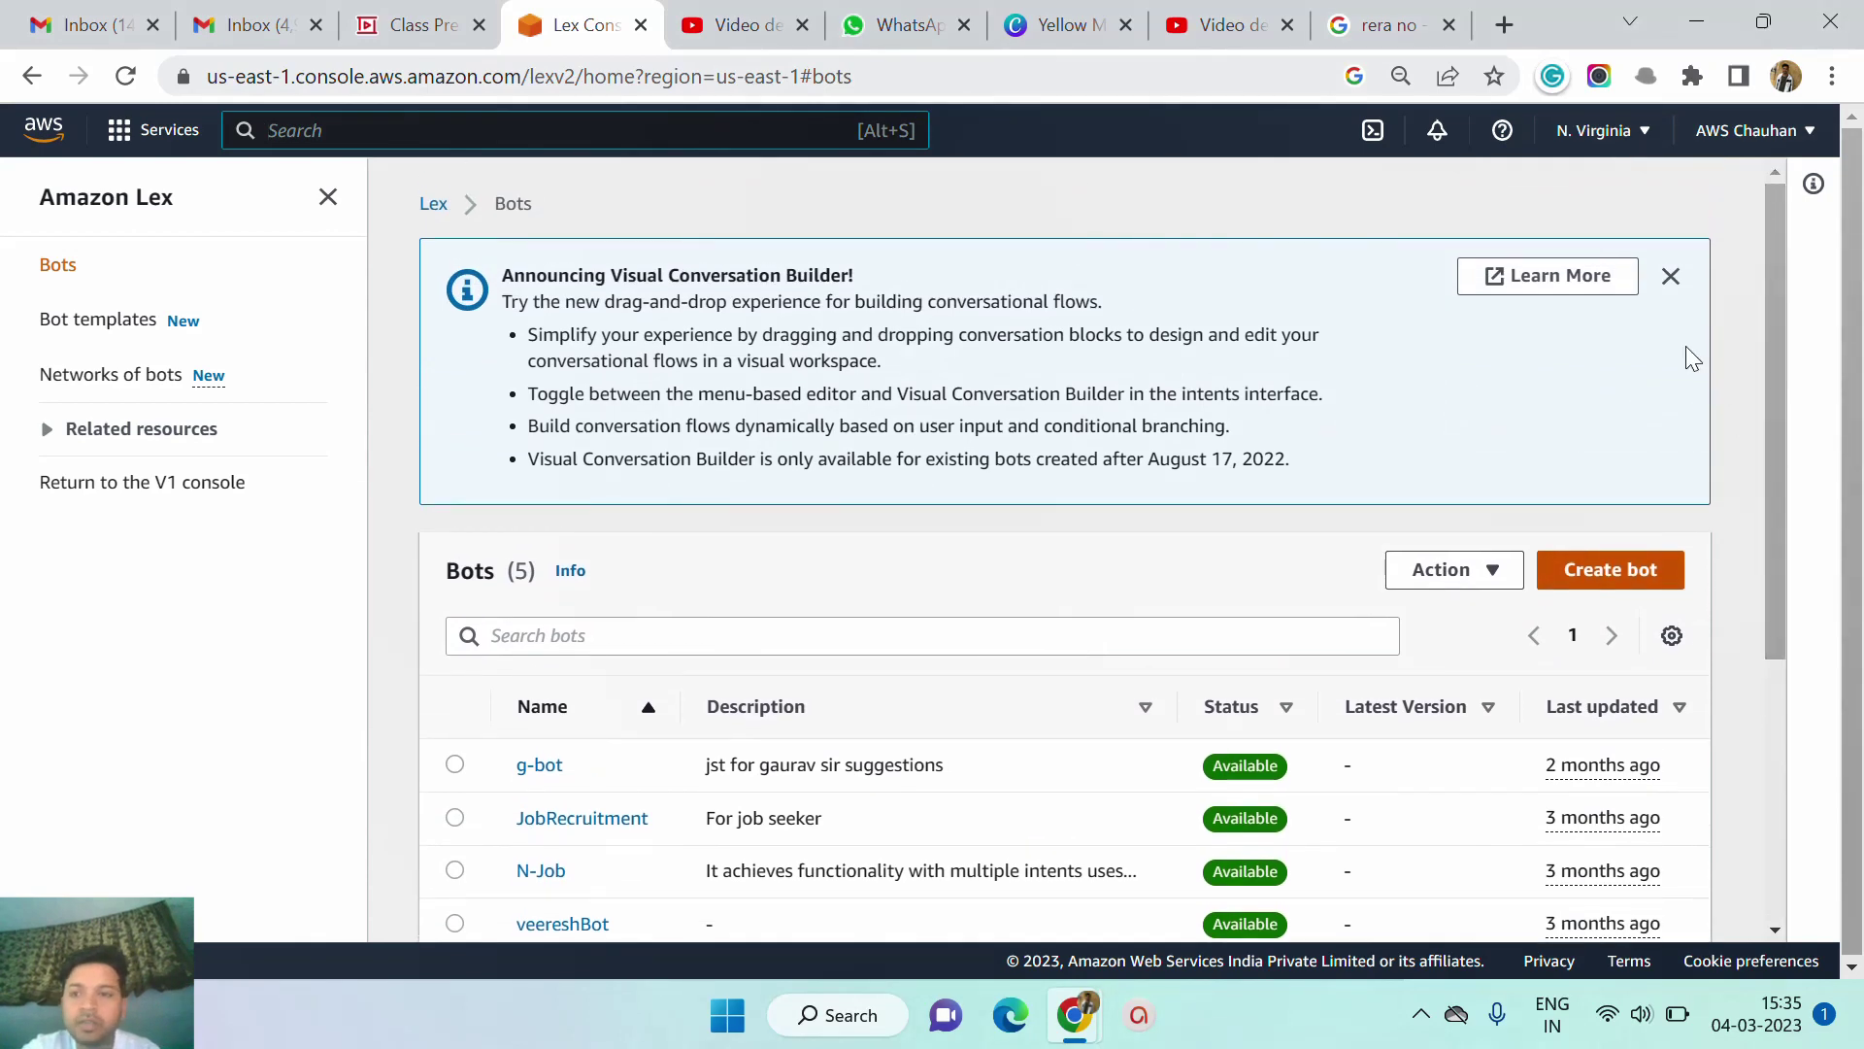
click(1674, 281)
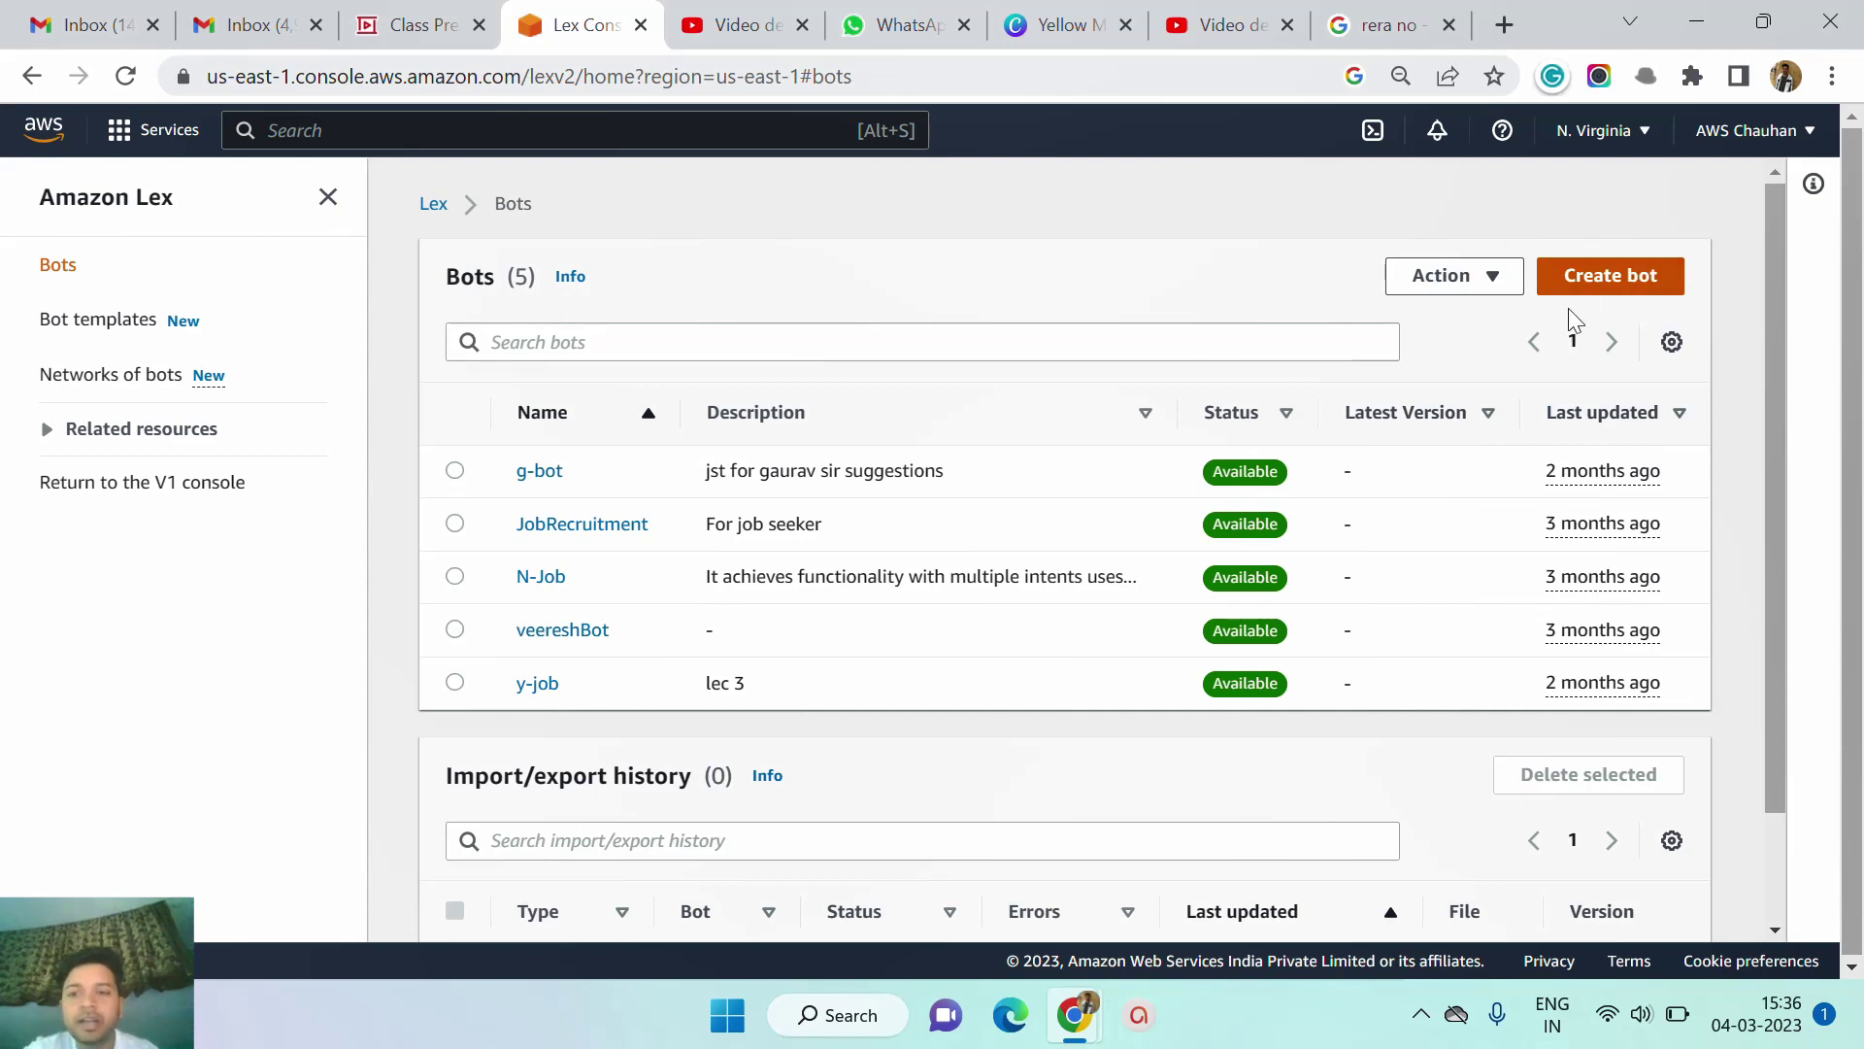
click(1611, 281)
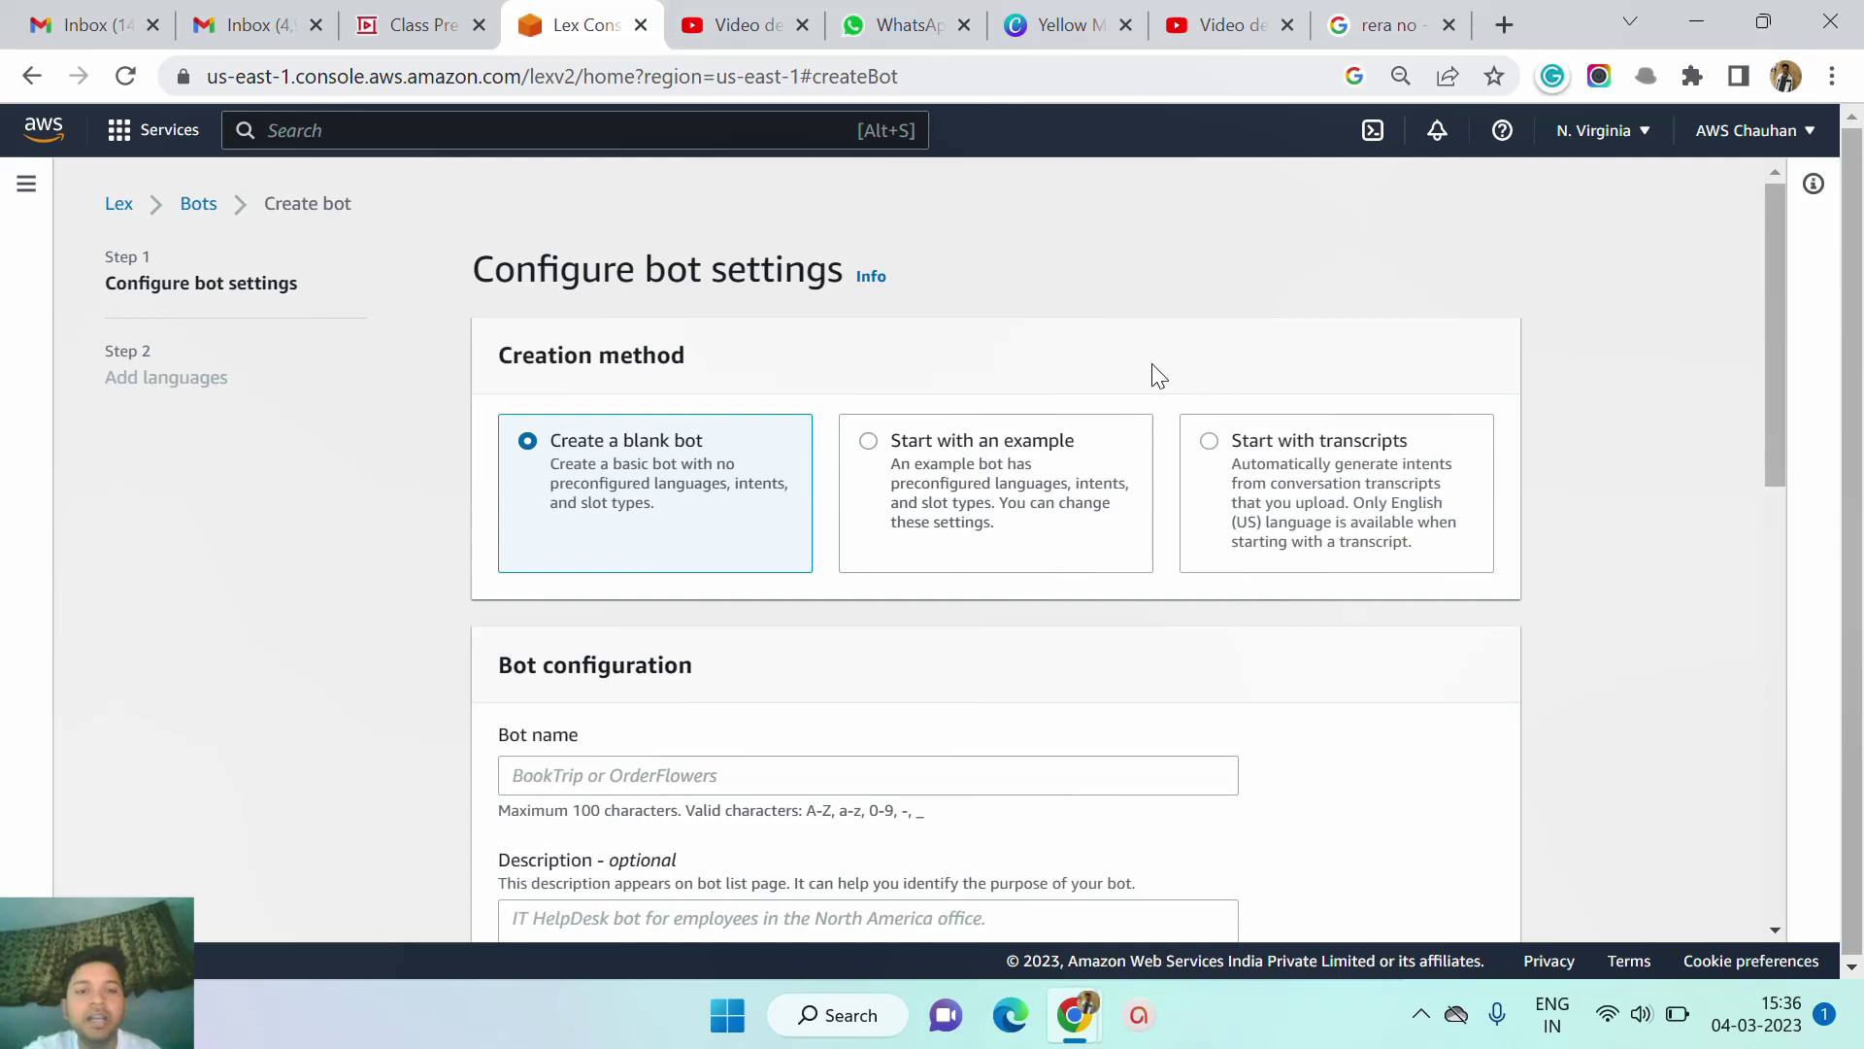
Preview the Start with an example creation method and return to Create a blank bot.
scroll(981, 361, down, 1)
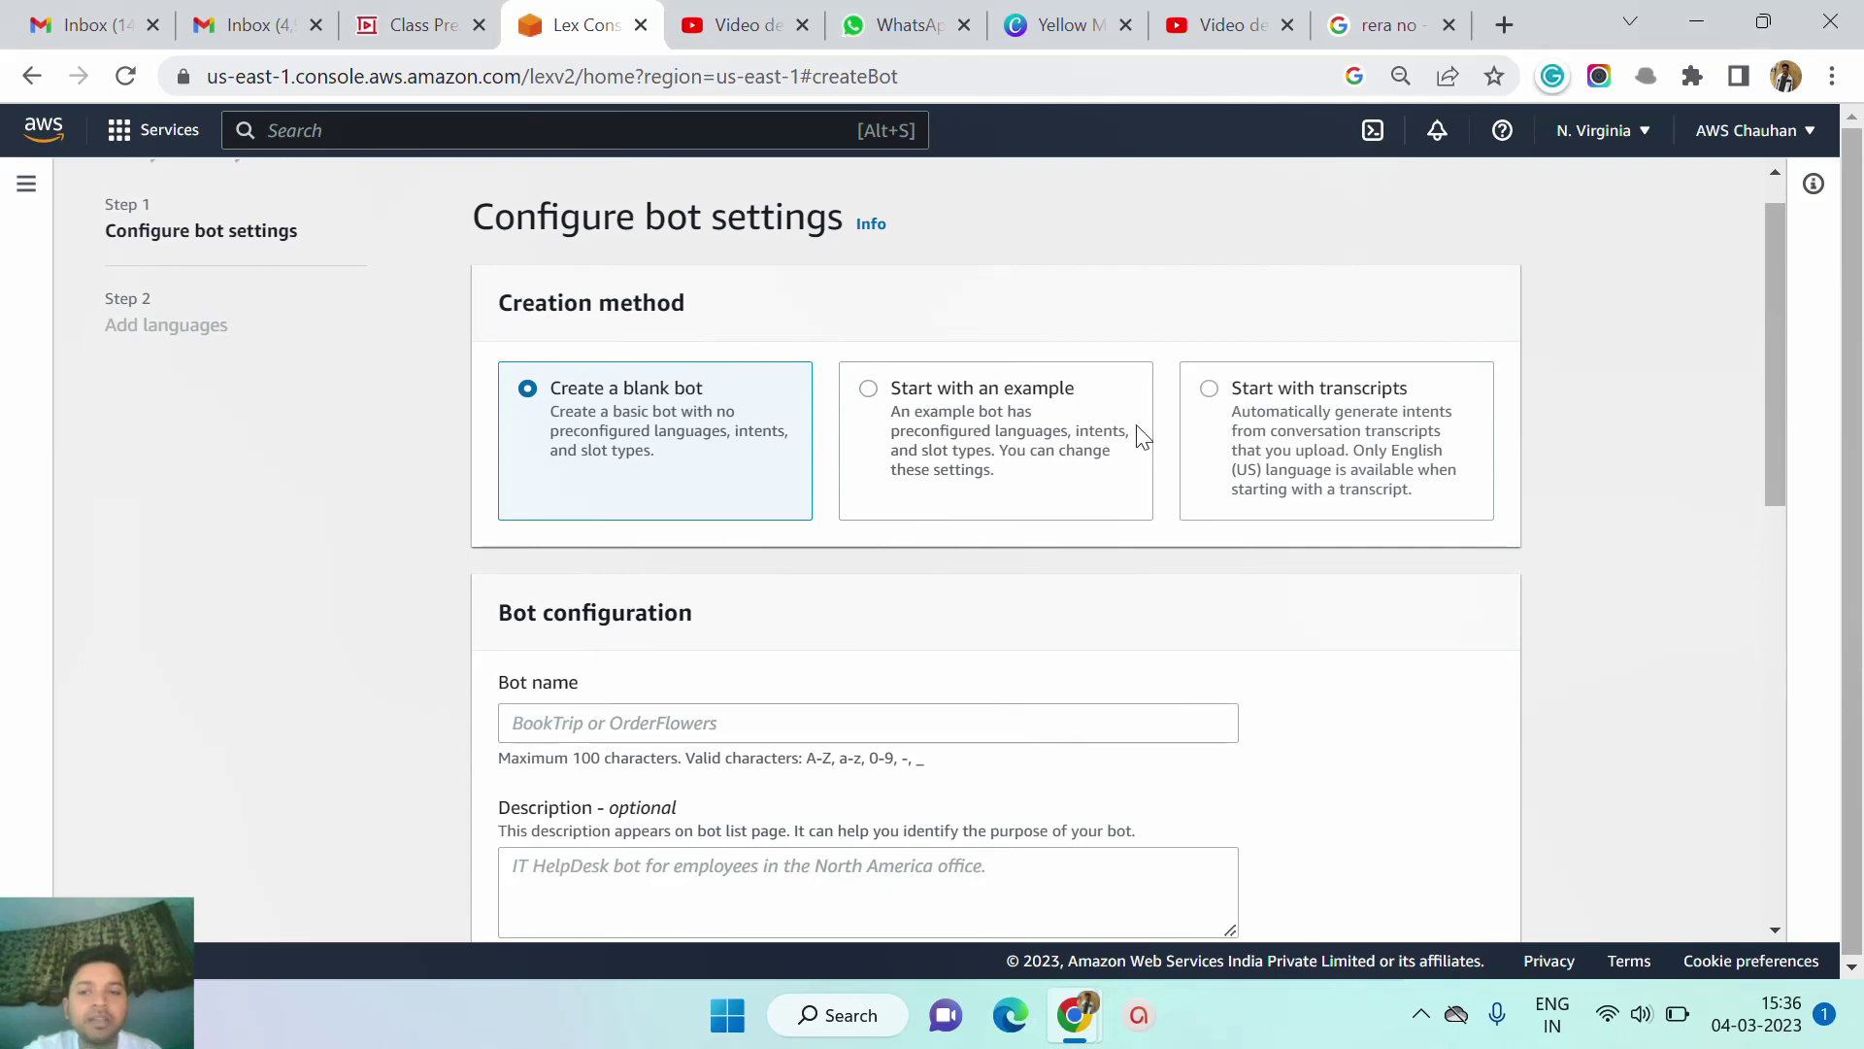
click(870, 398)
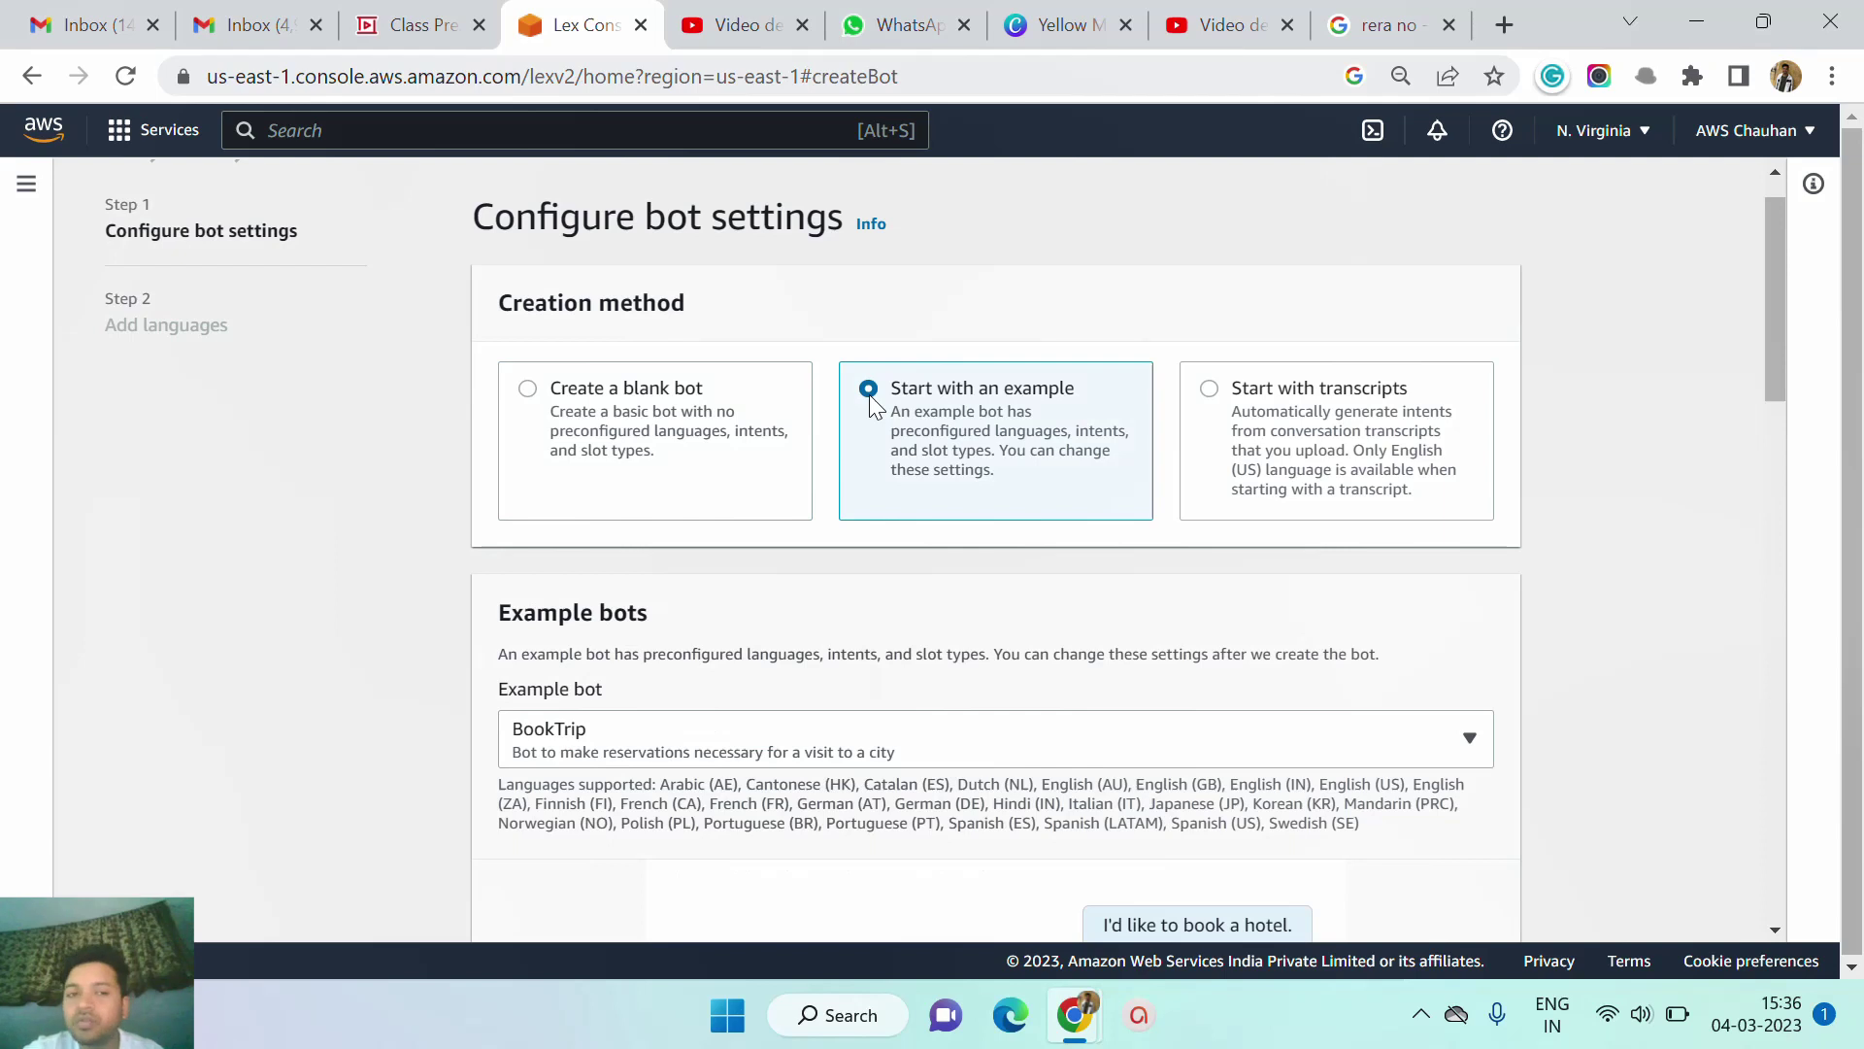
click(527, 390)
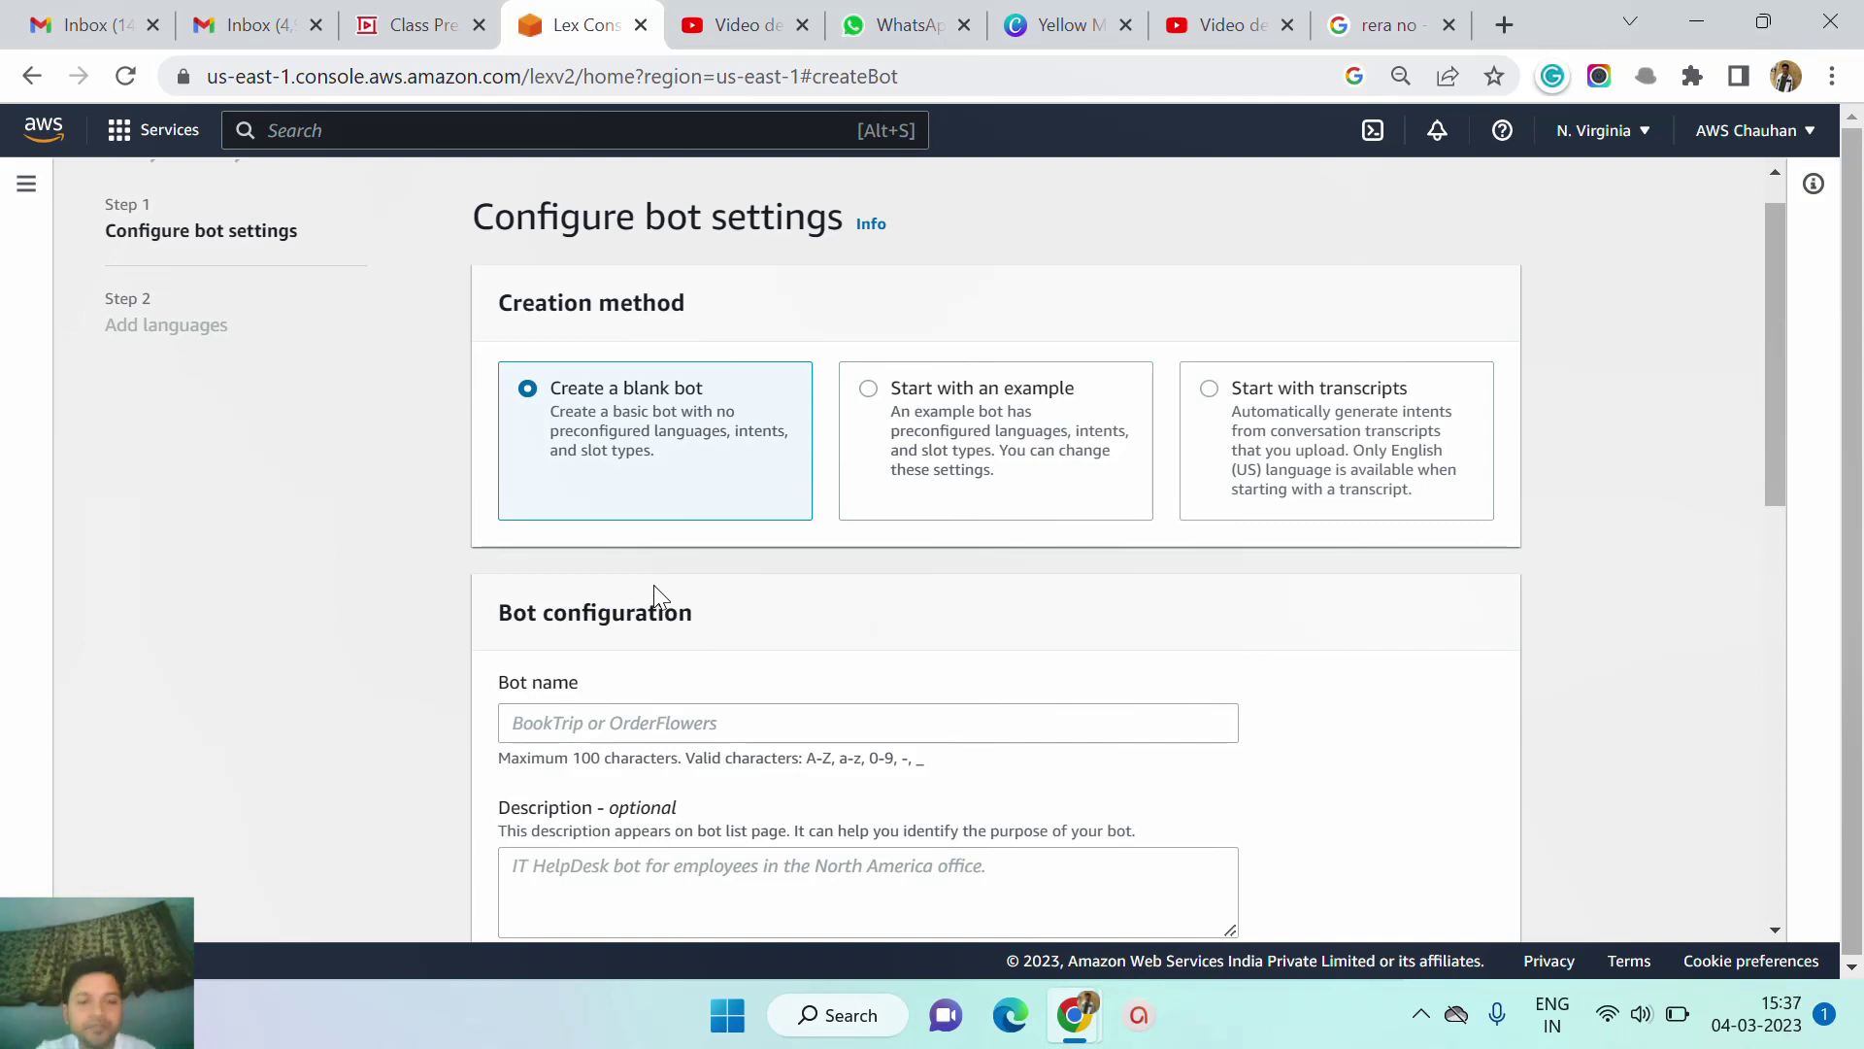
Name the new bot youtube-hindi-bot in the bot configuration.
scroll(655, 585, down, 1)
scroll(660, 597, down, 2)
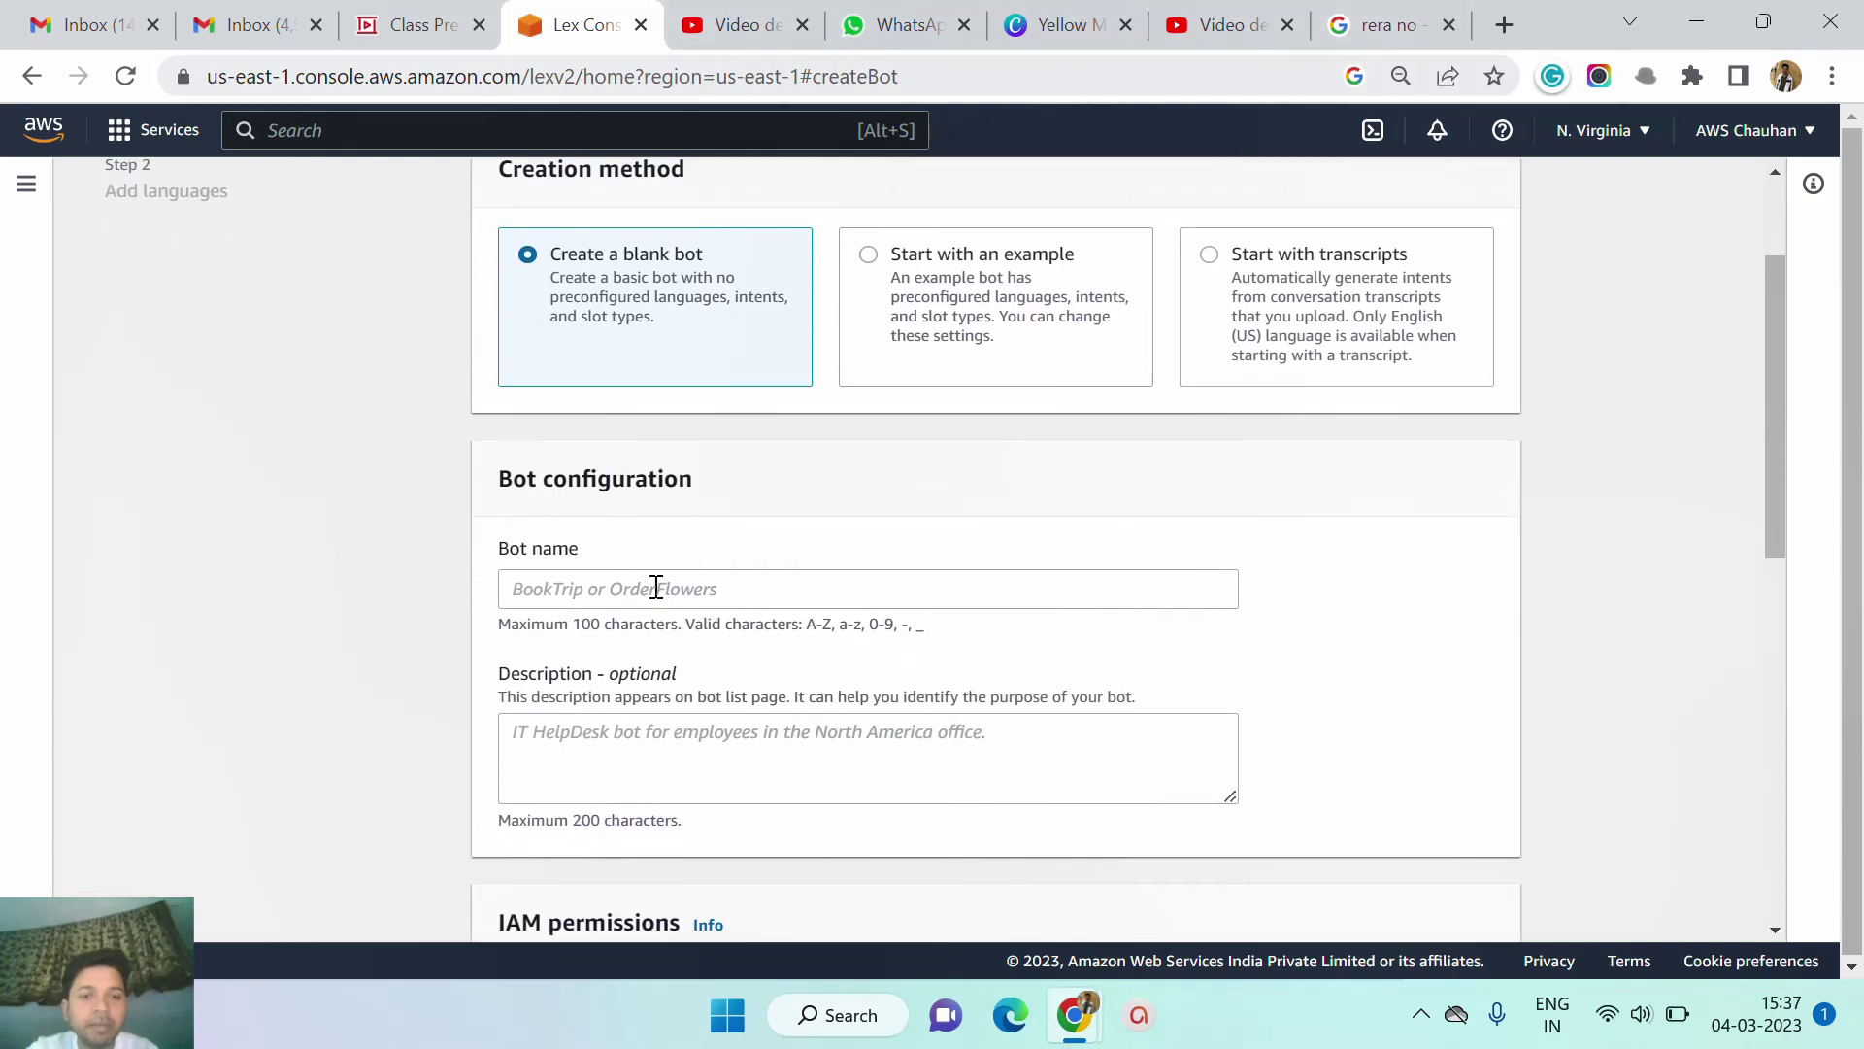
click(656, 588)
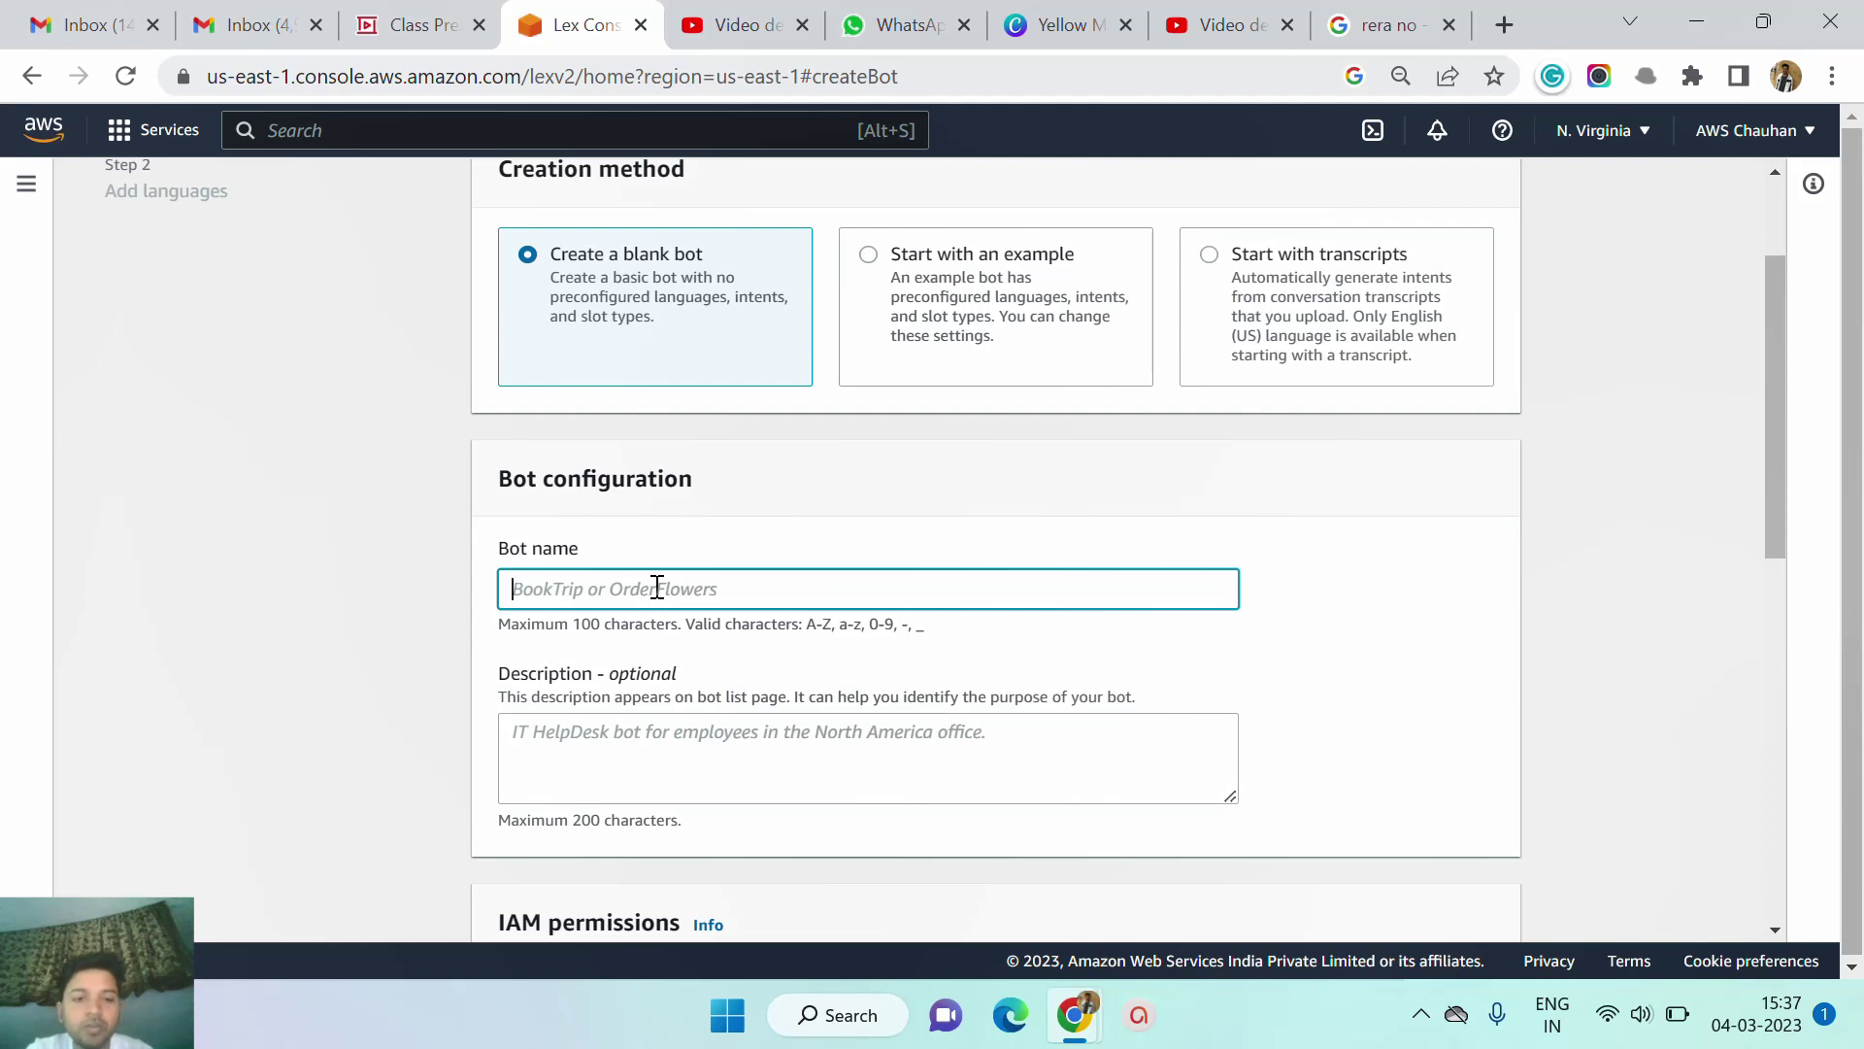
text(you)
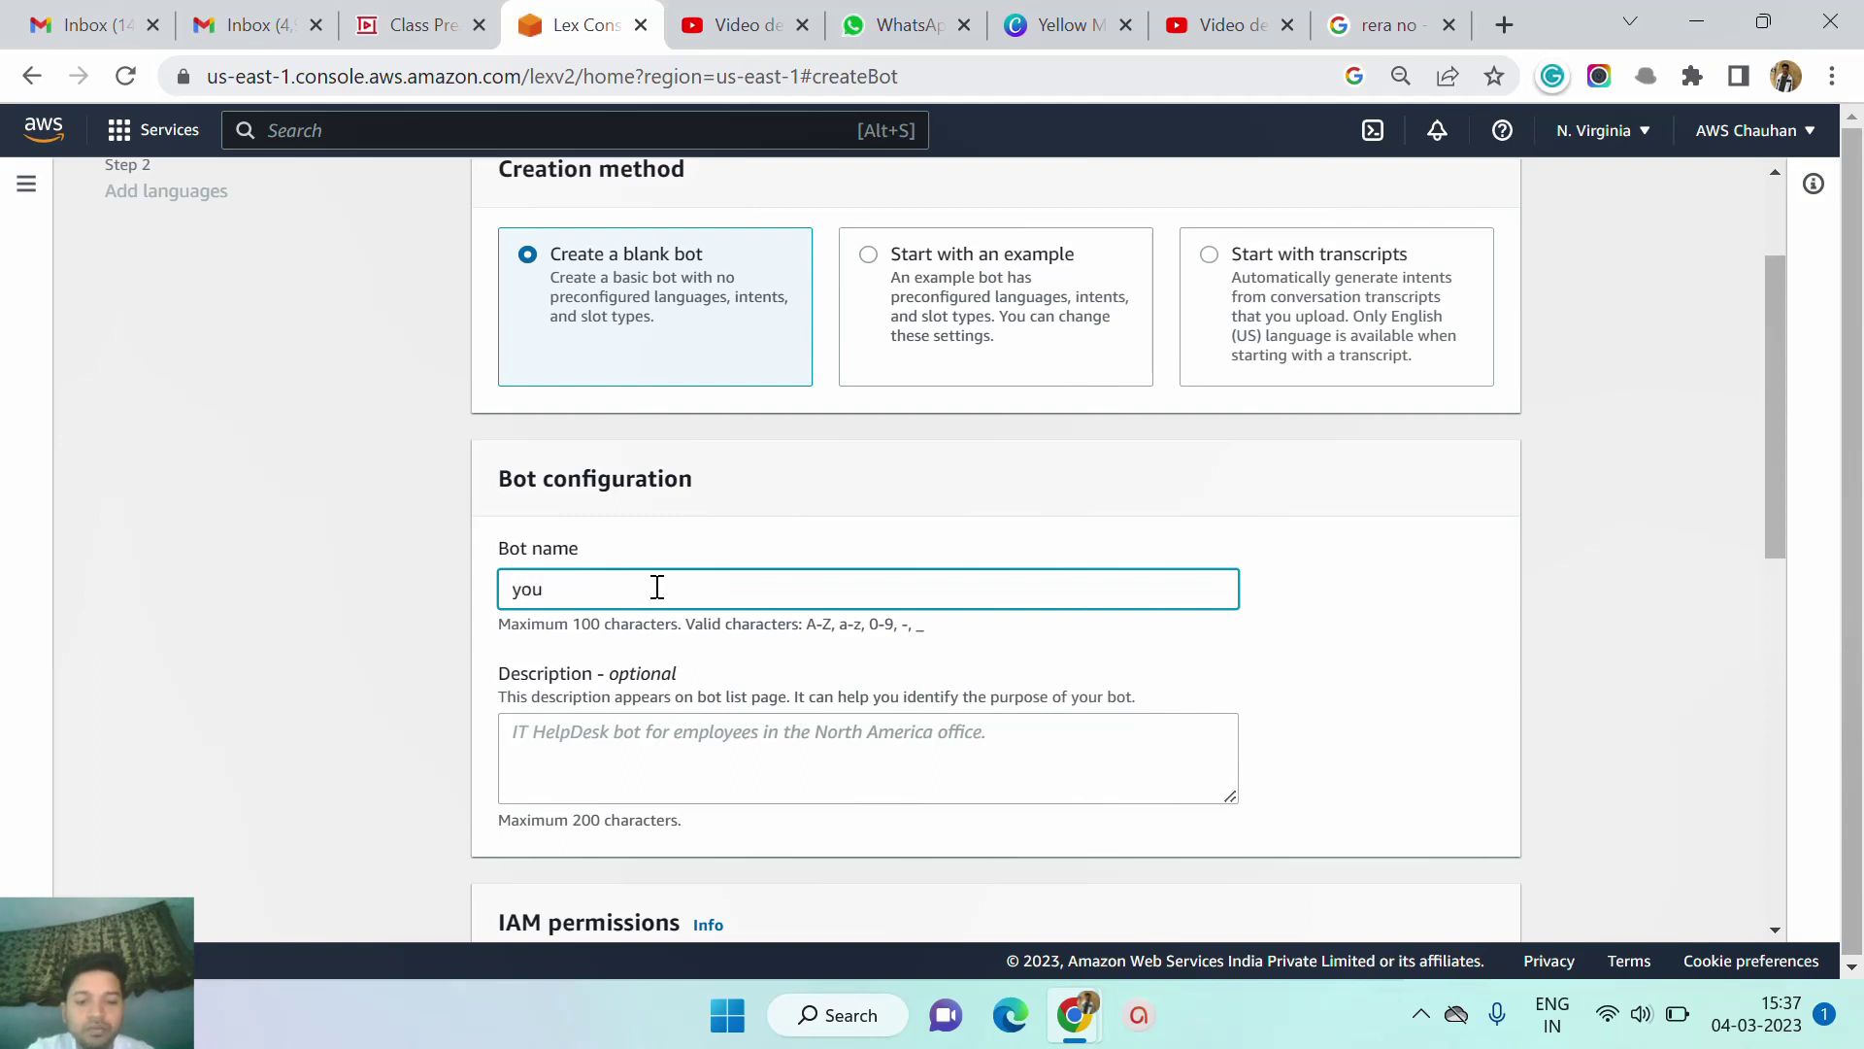
text(tub)
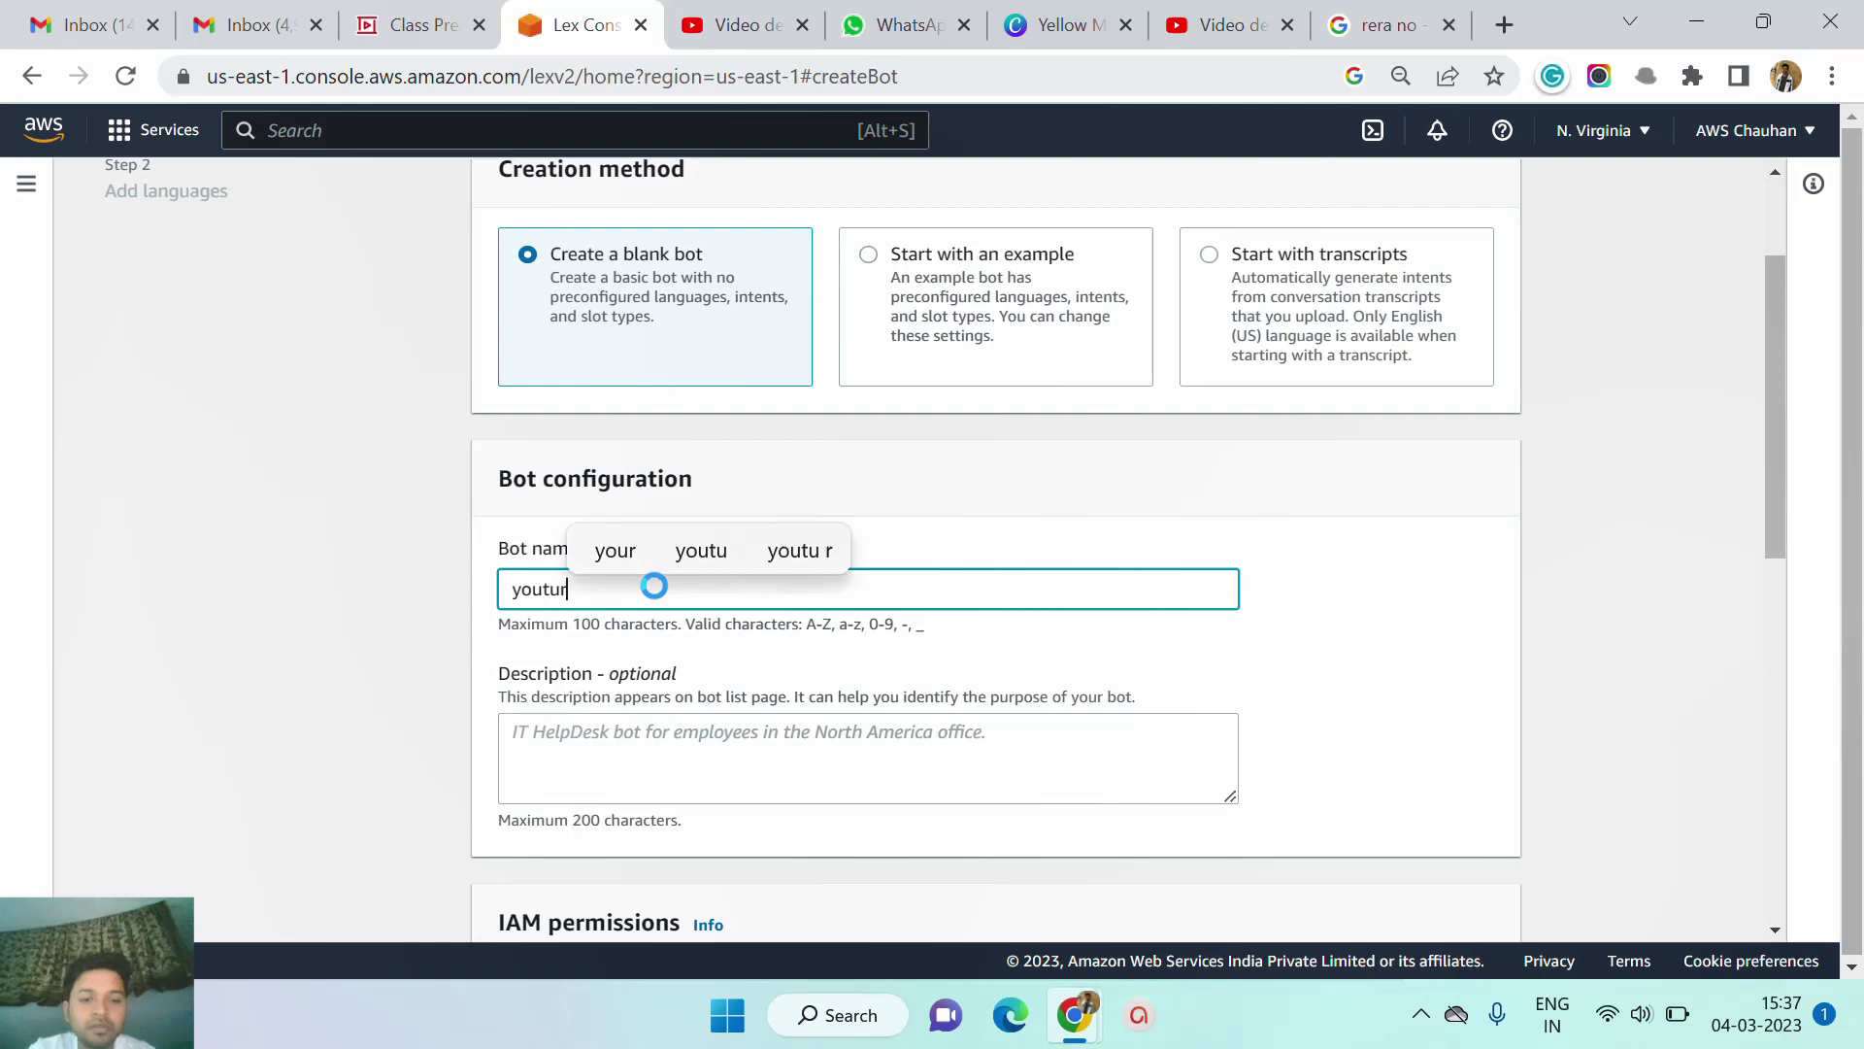
text(e-)
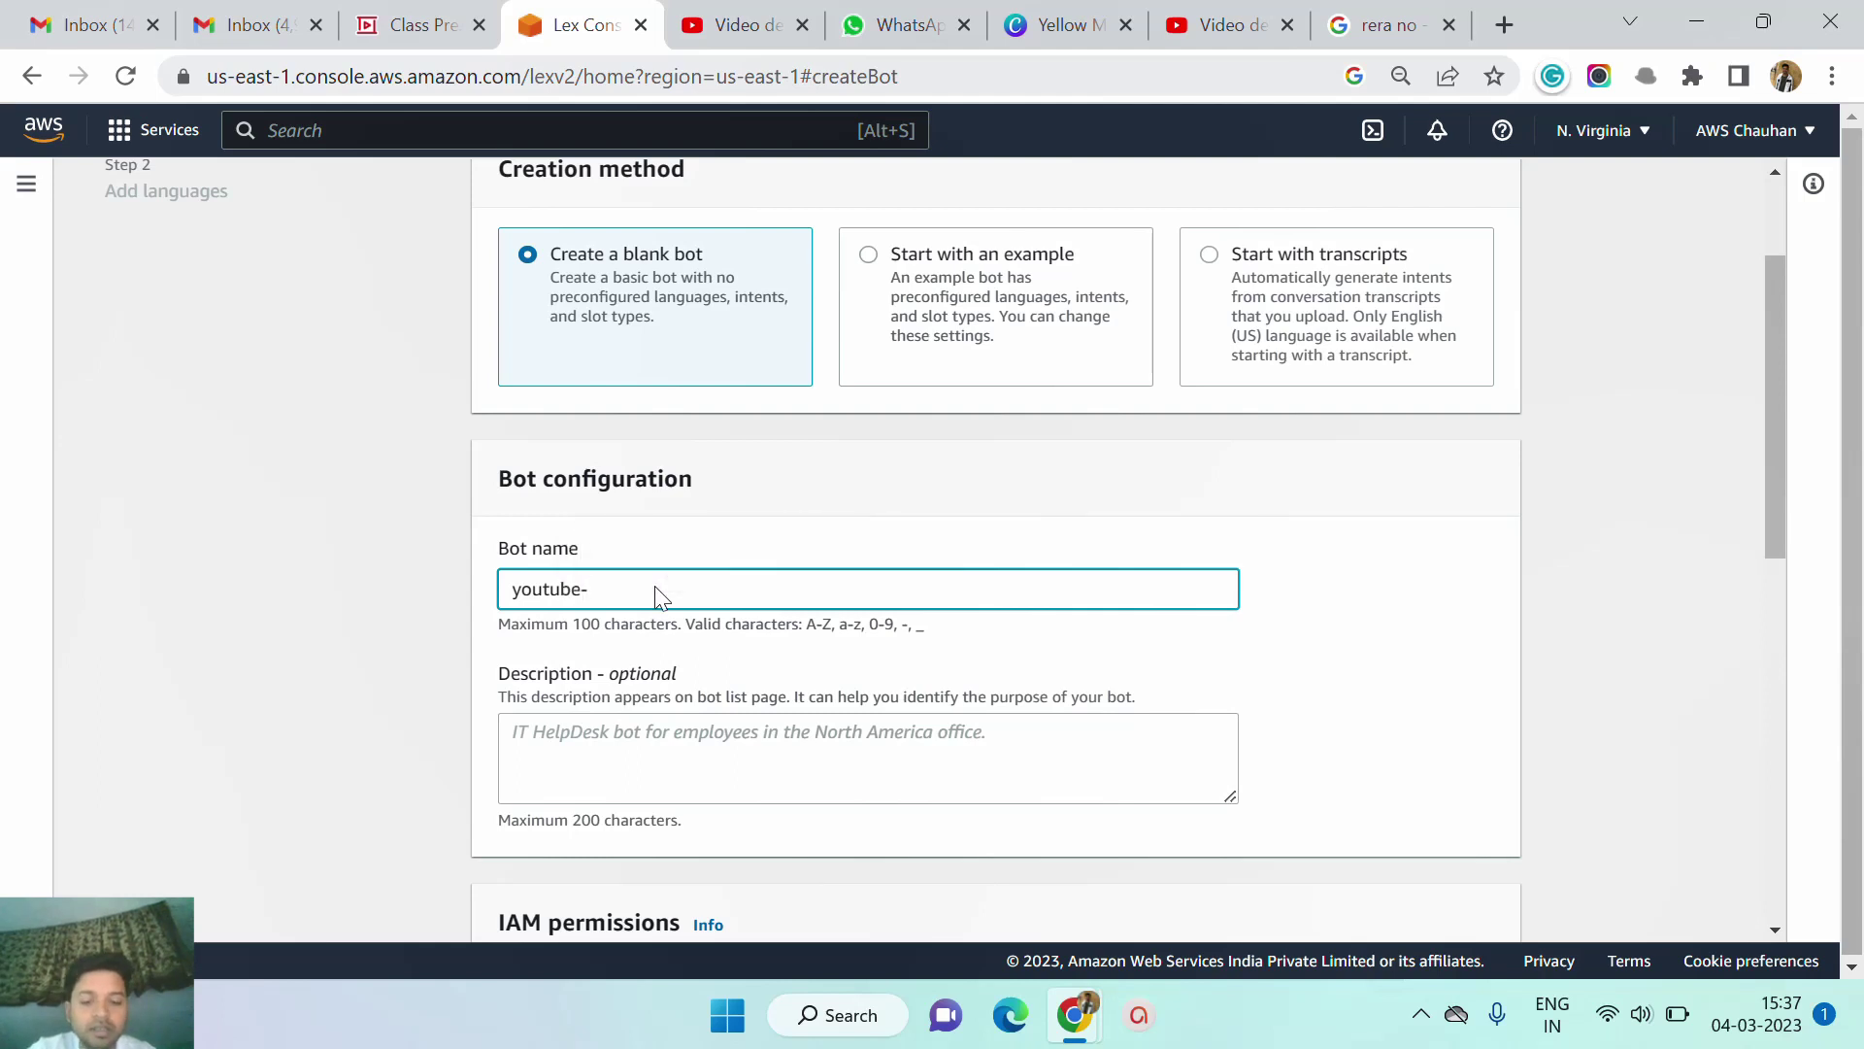
text(hindi-bot)
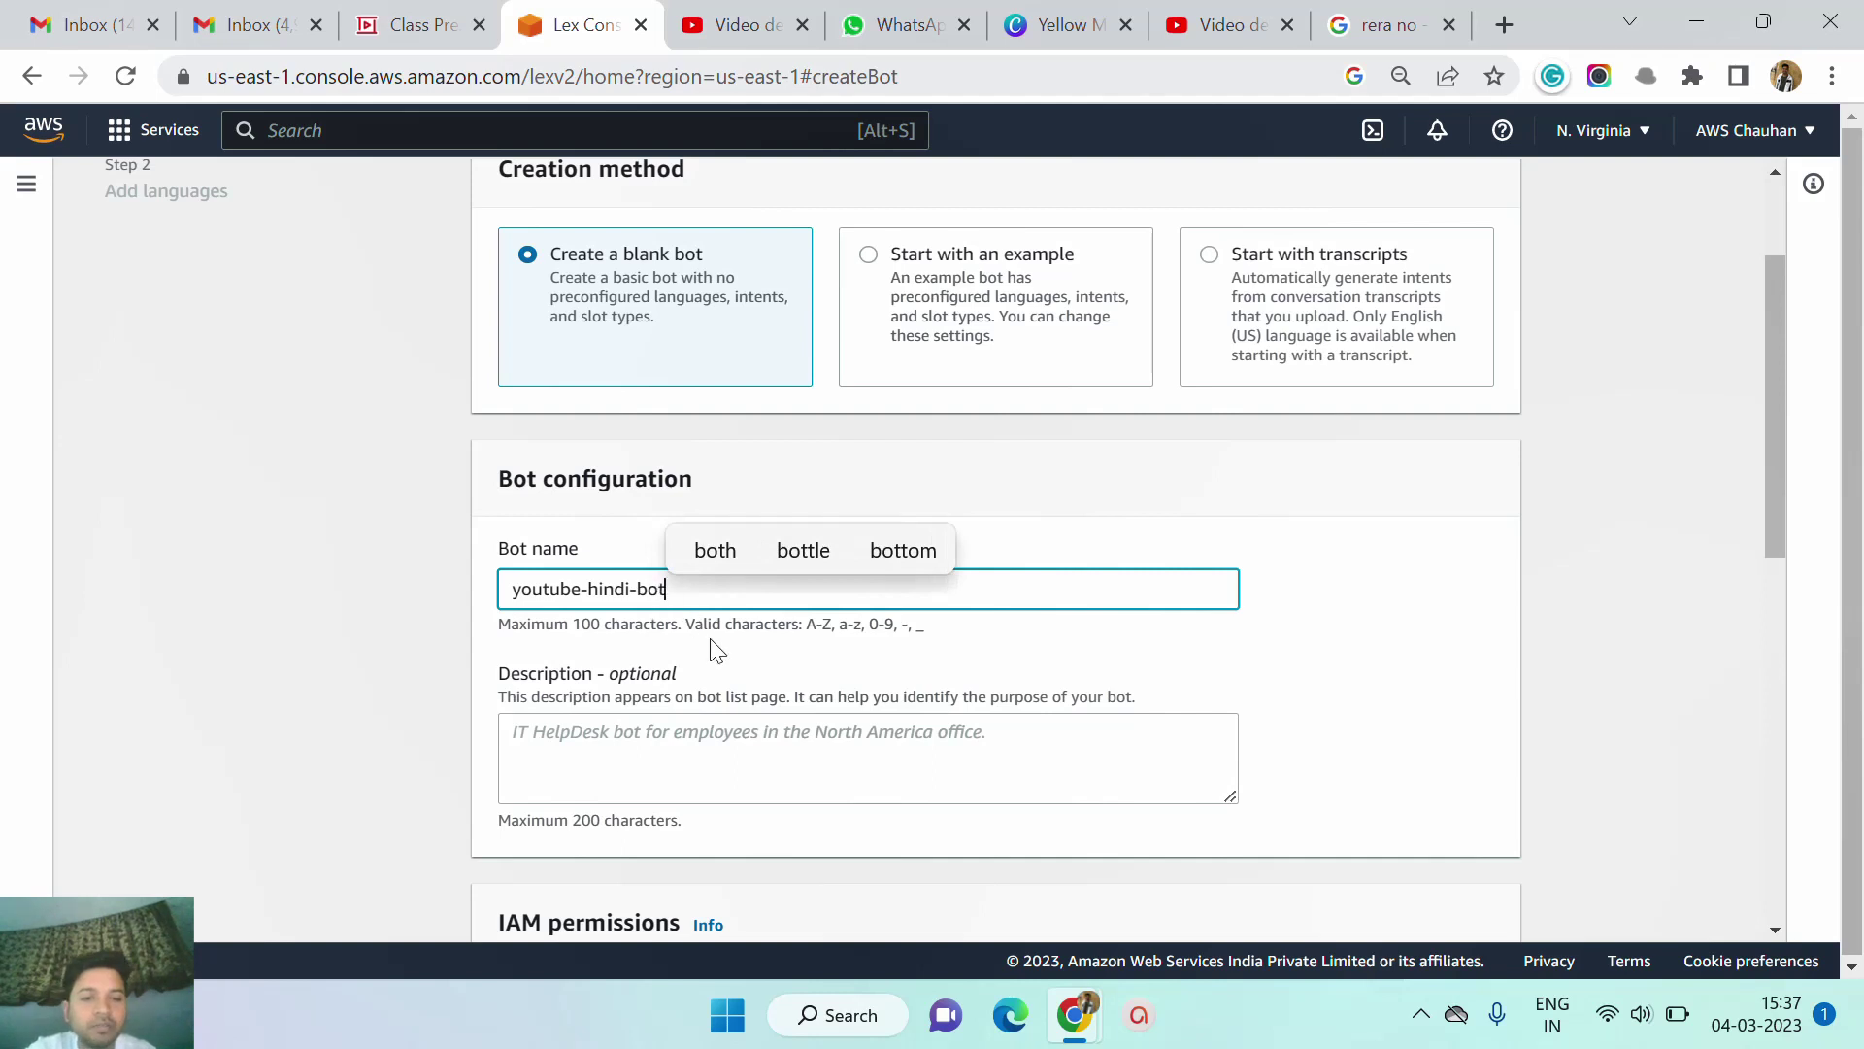
Enter "you tube video lecture" as the bot's optional description.
scroll(786, 670, down, 1)
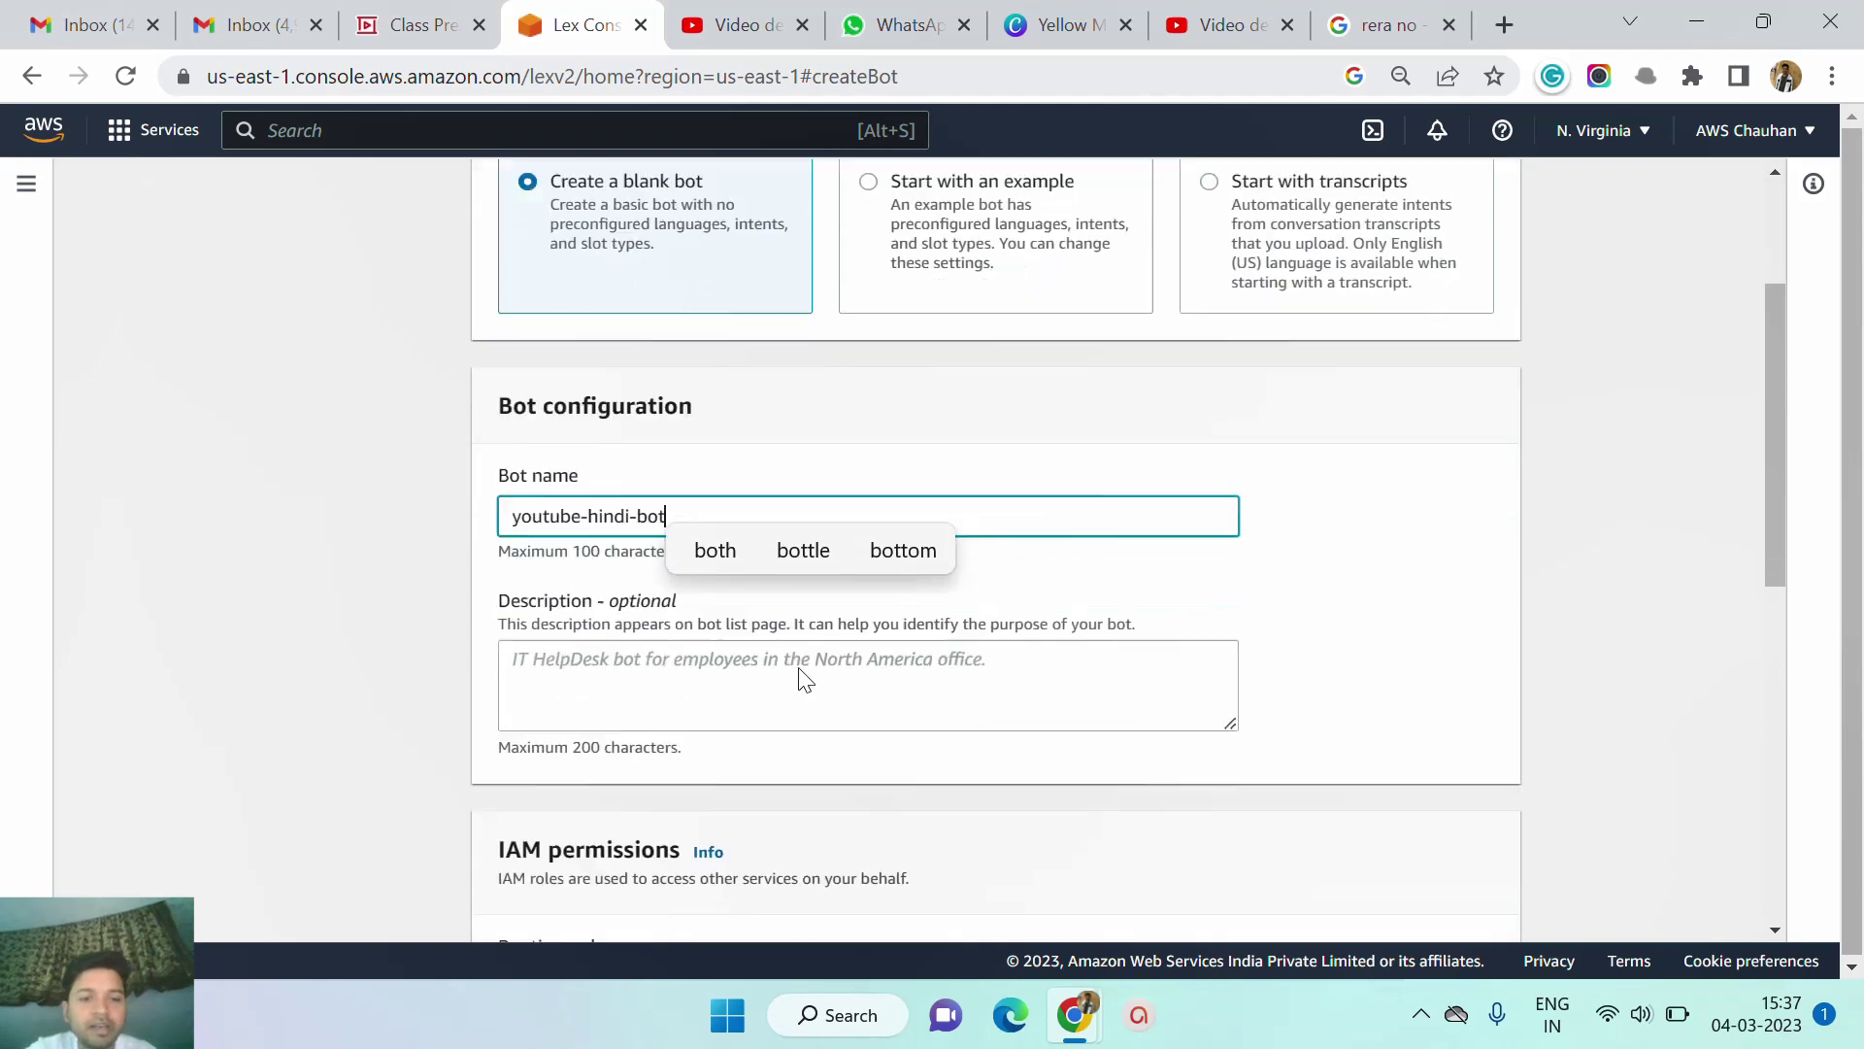
click(649, 659)
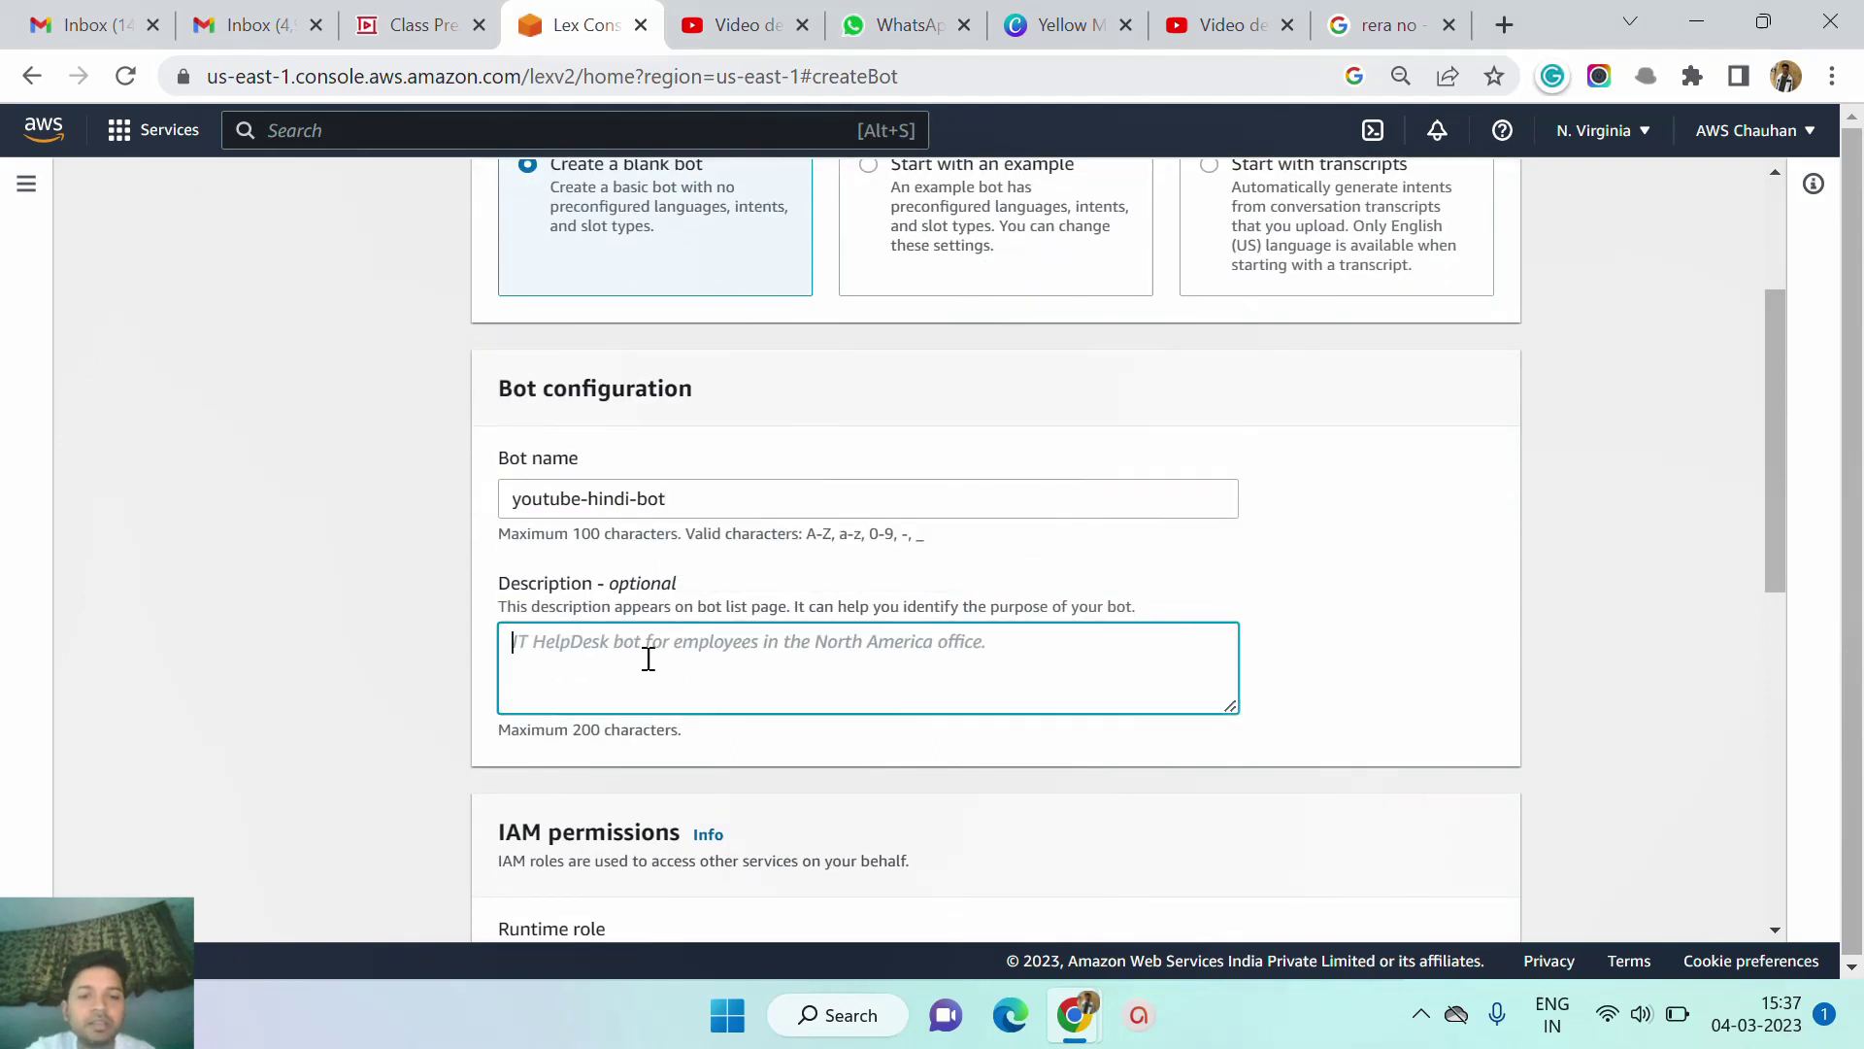
double_click(605, 586)
double_click(666, 586)
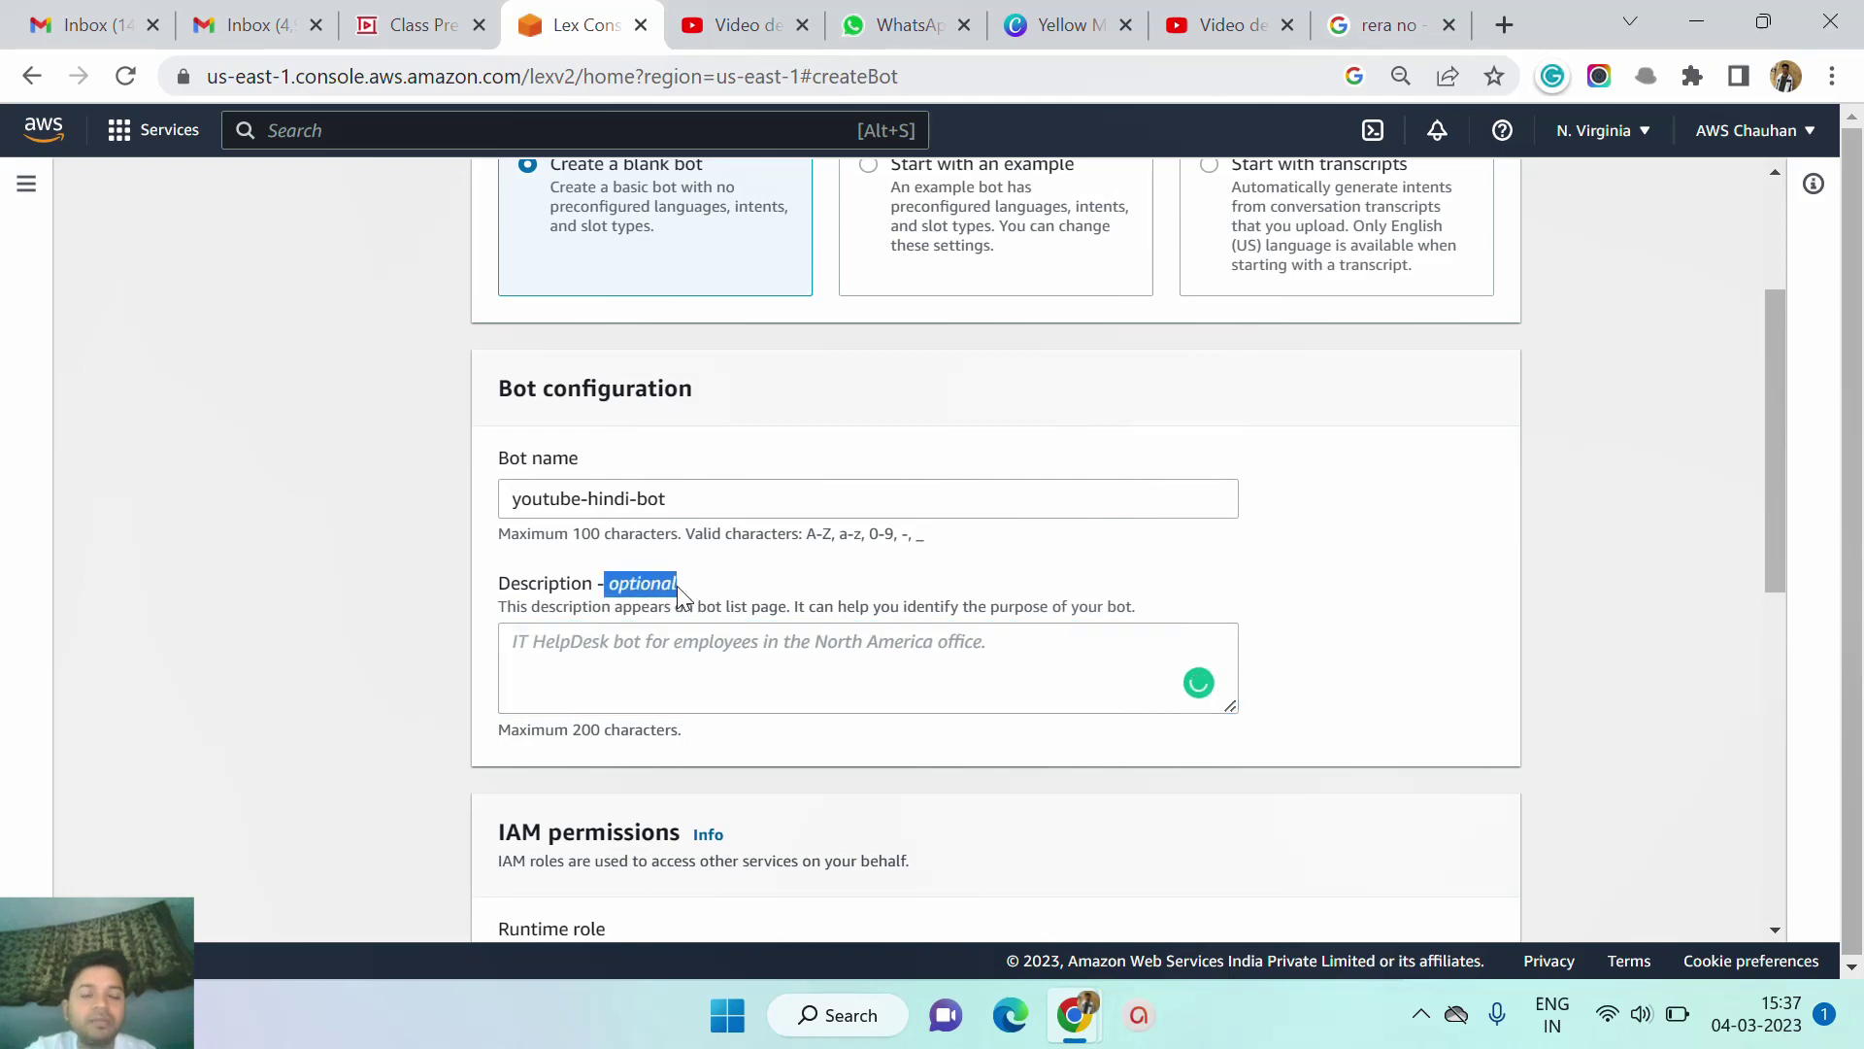
click(695, 643)
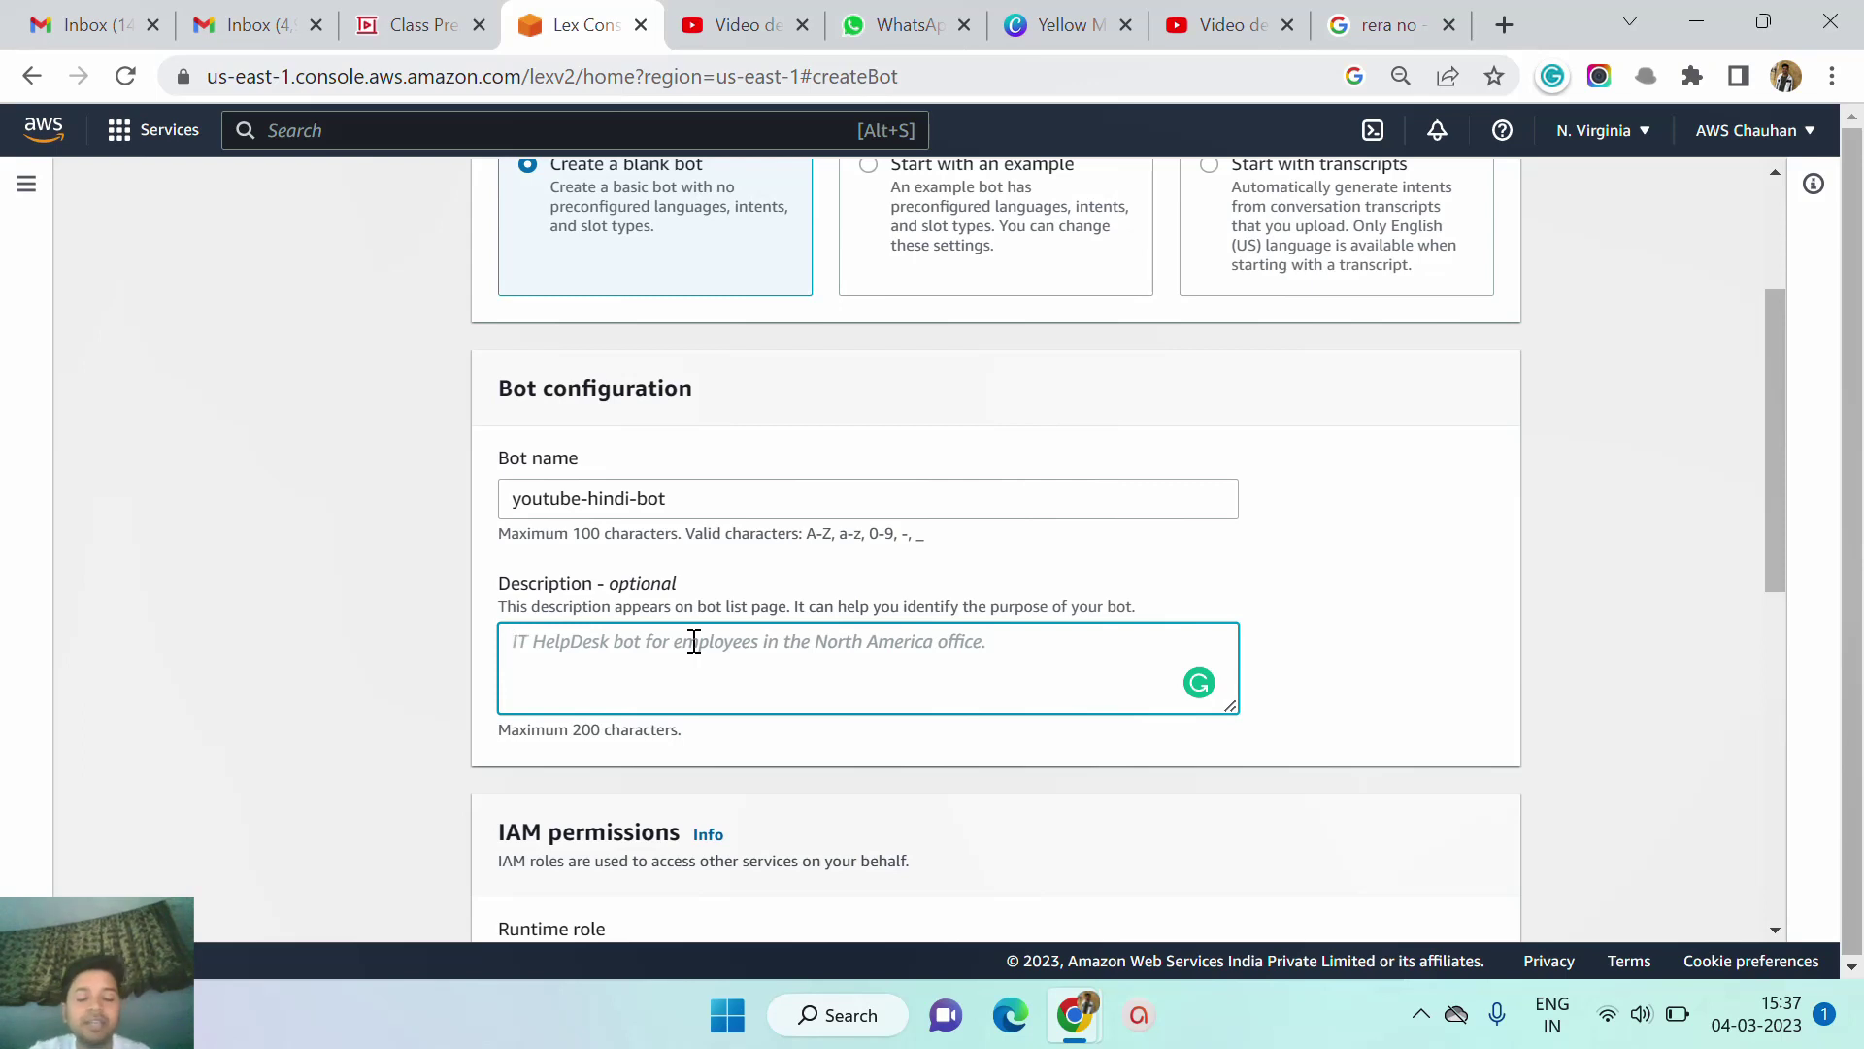
text(you)
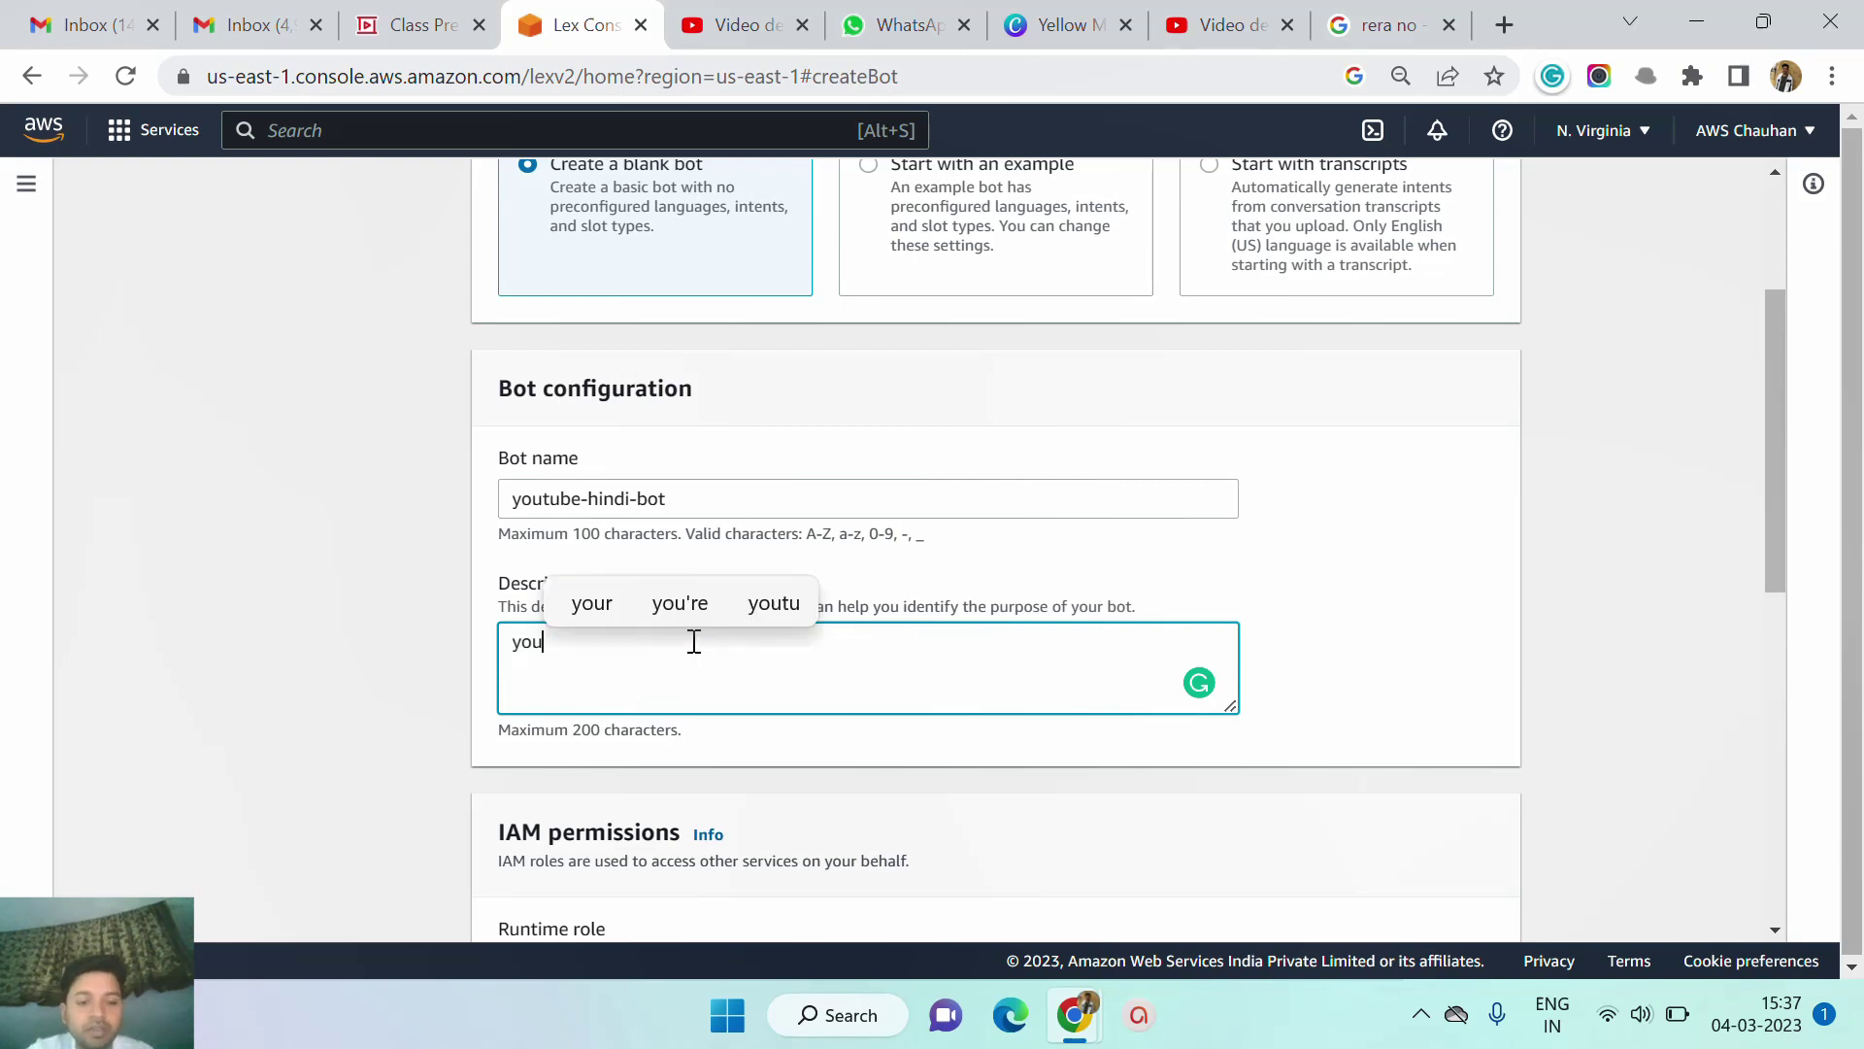
text( tube v)
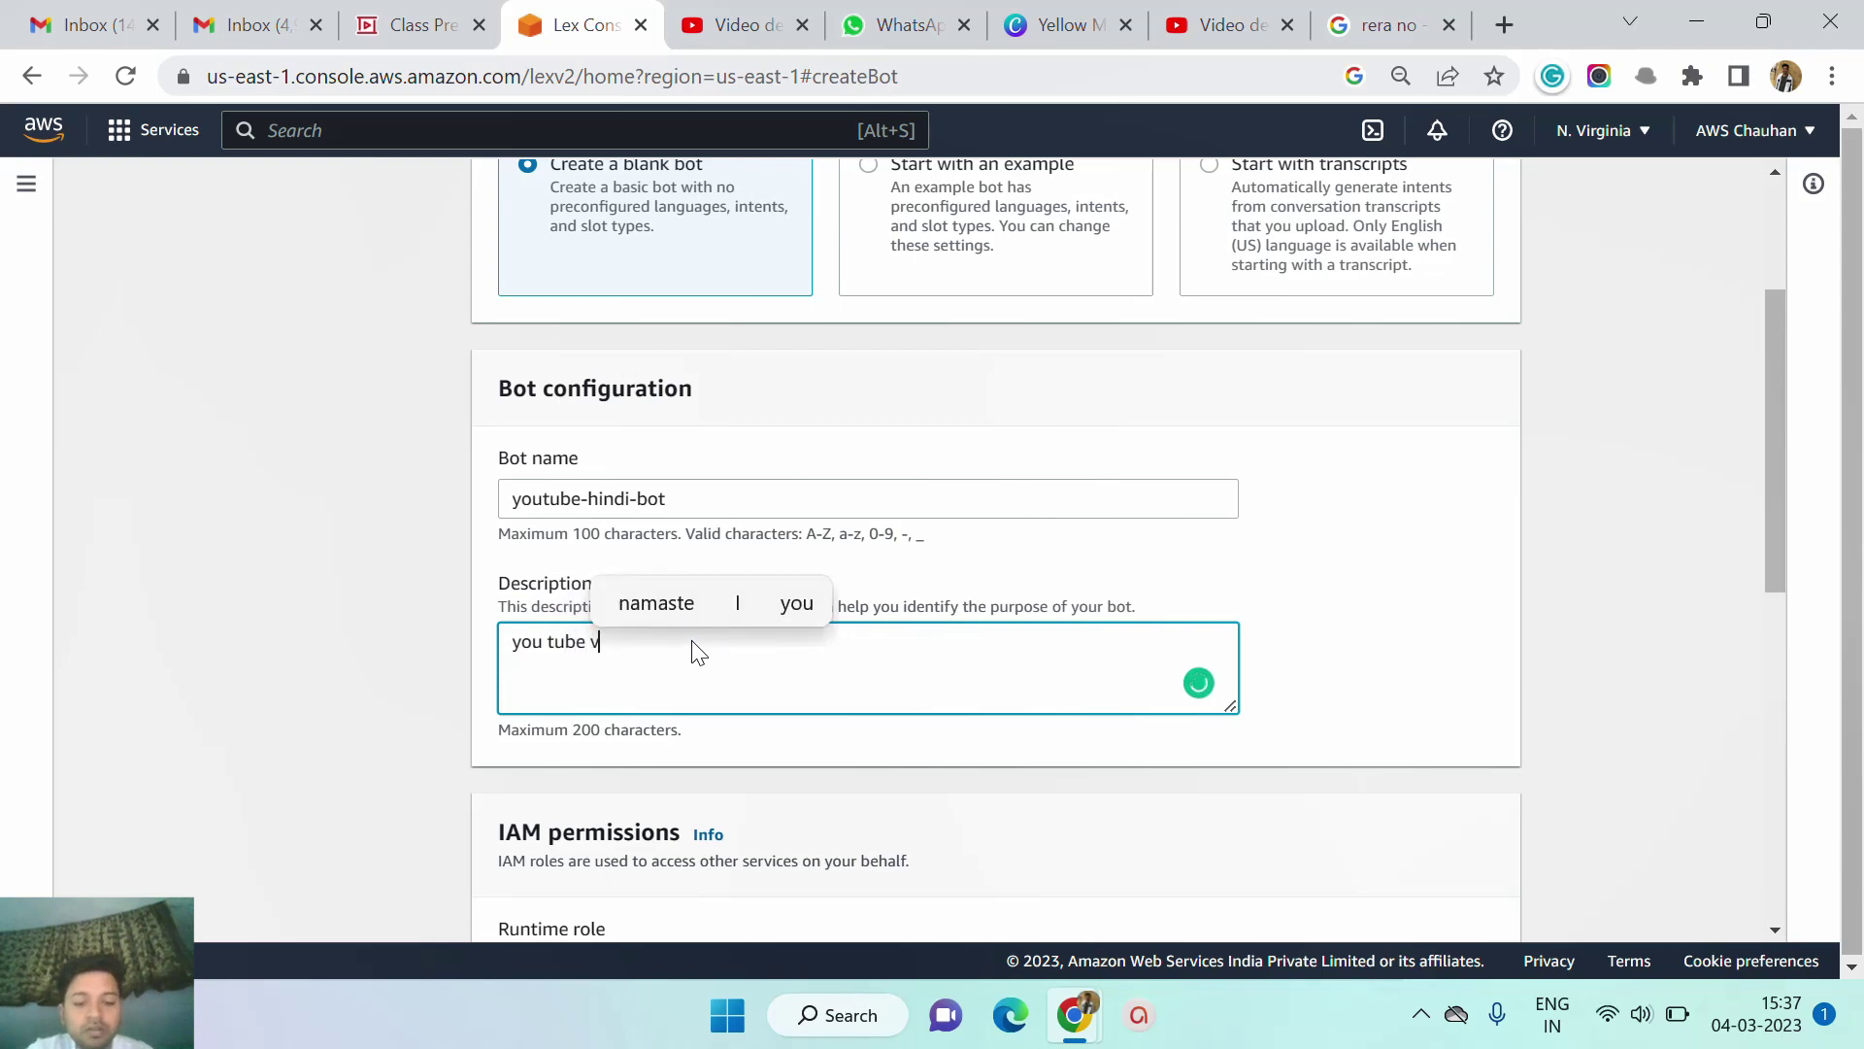
text(ideo )
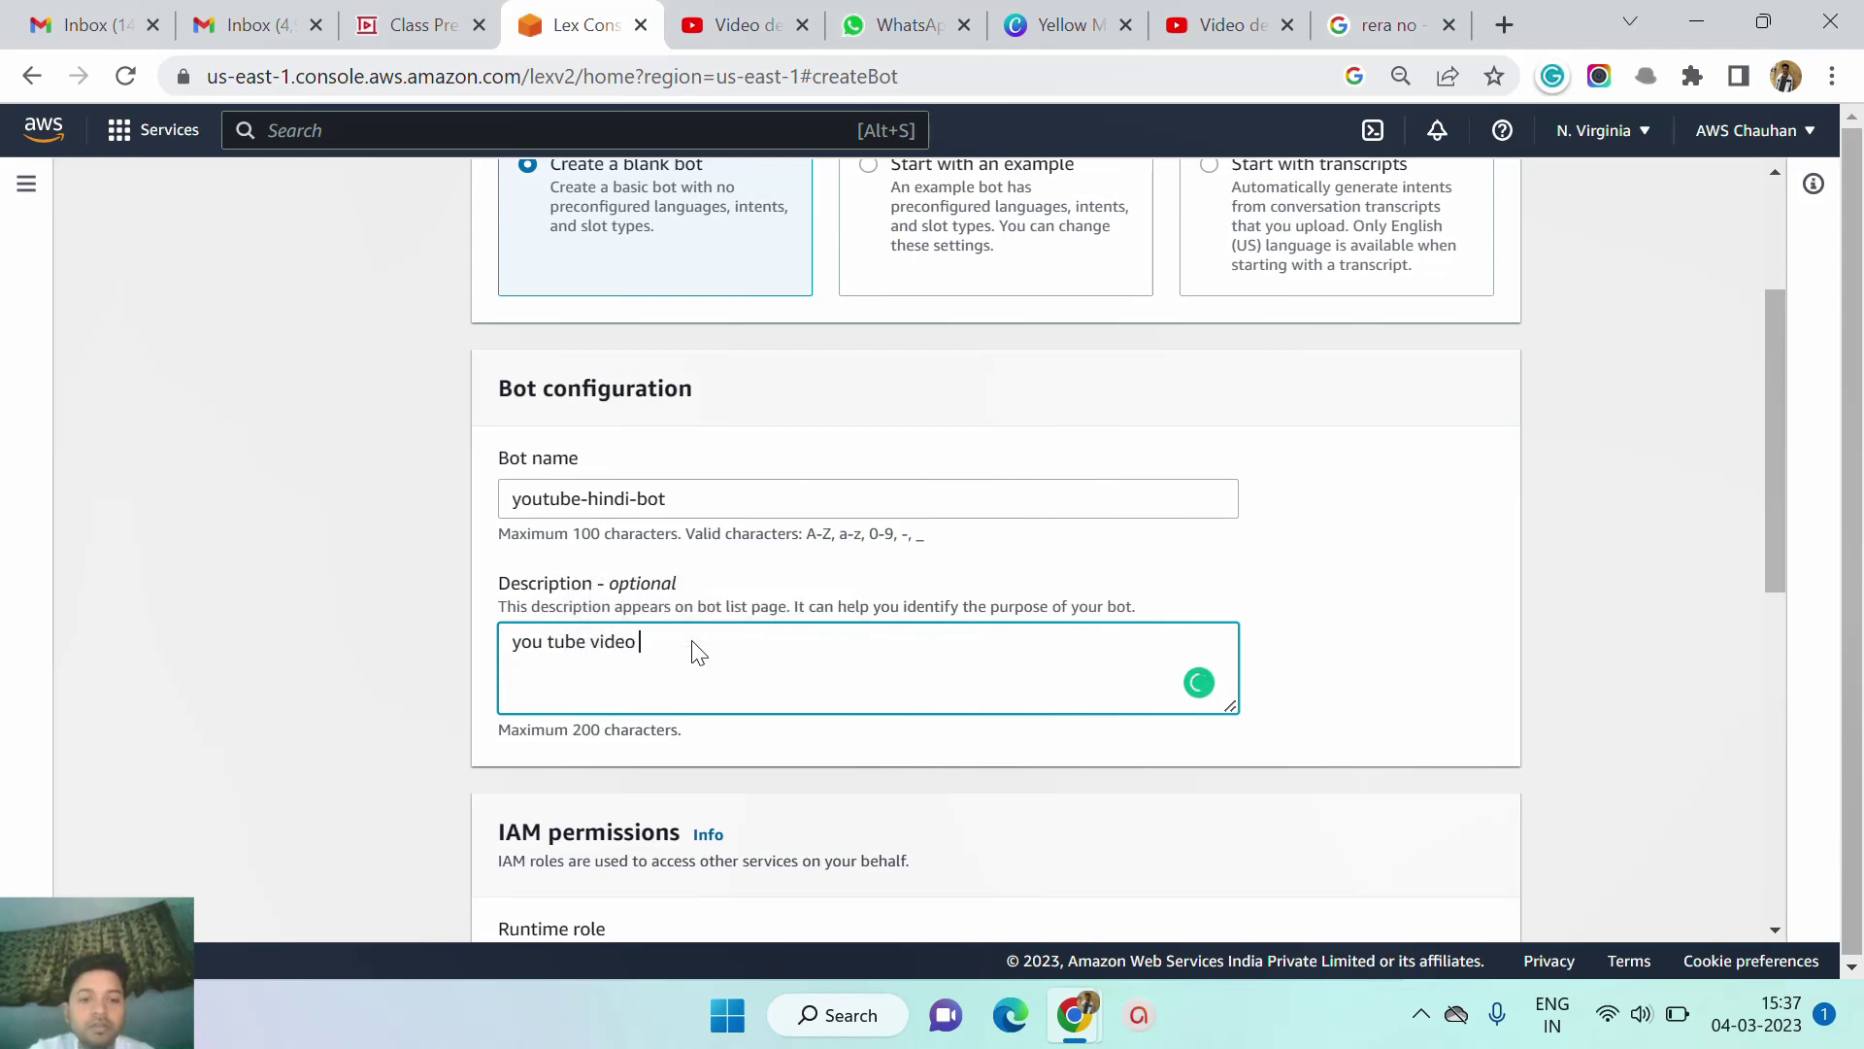
text(lecture)
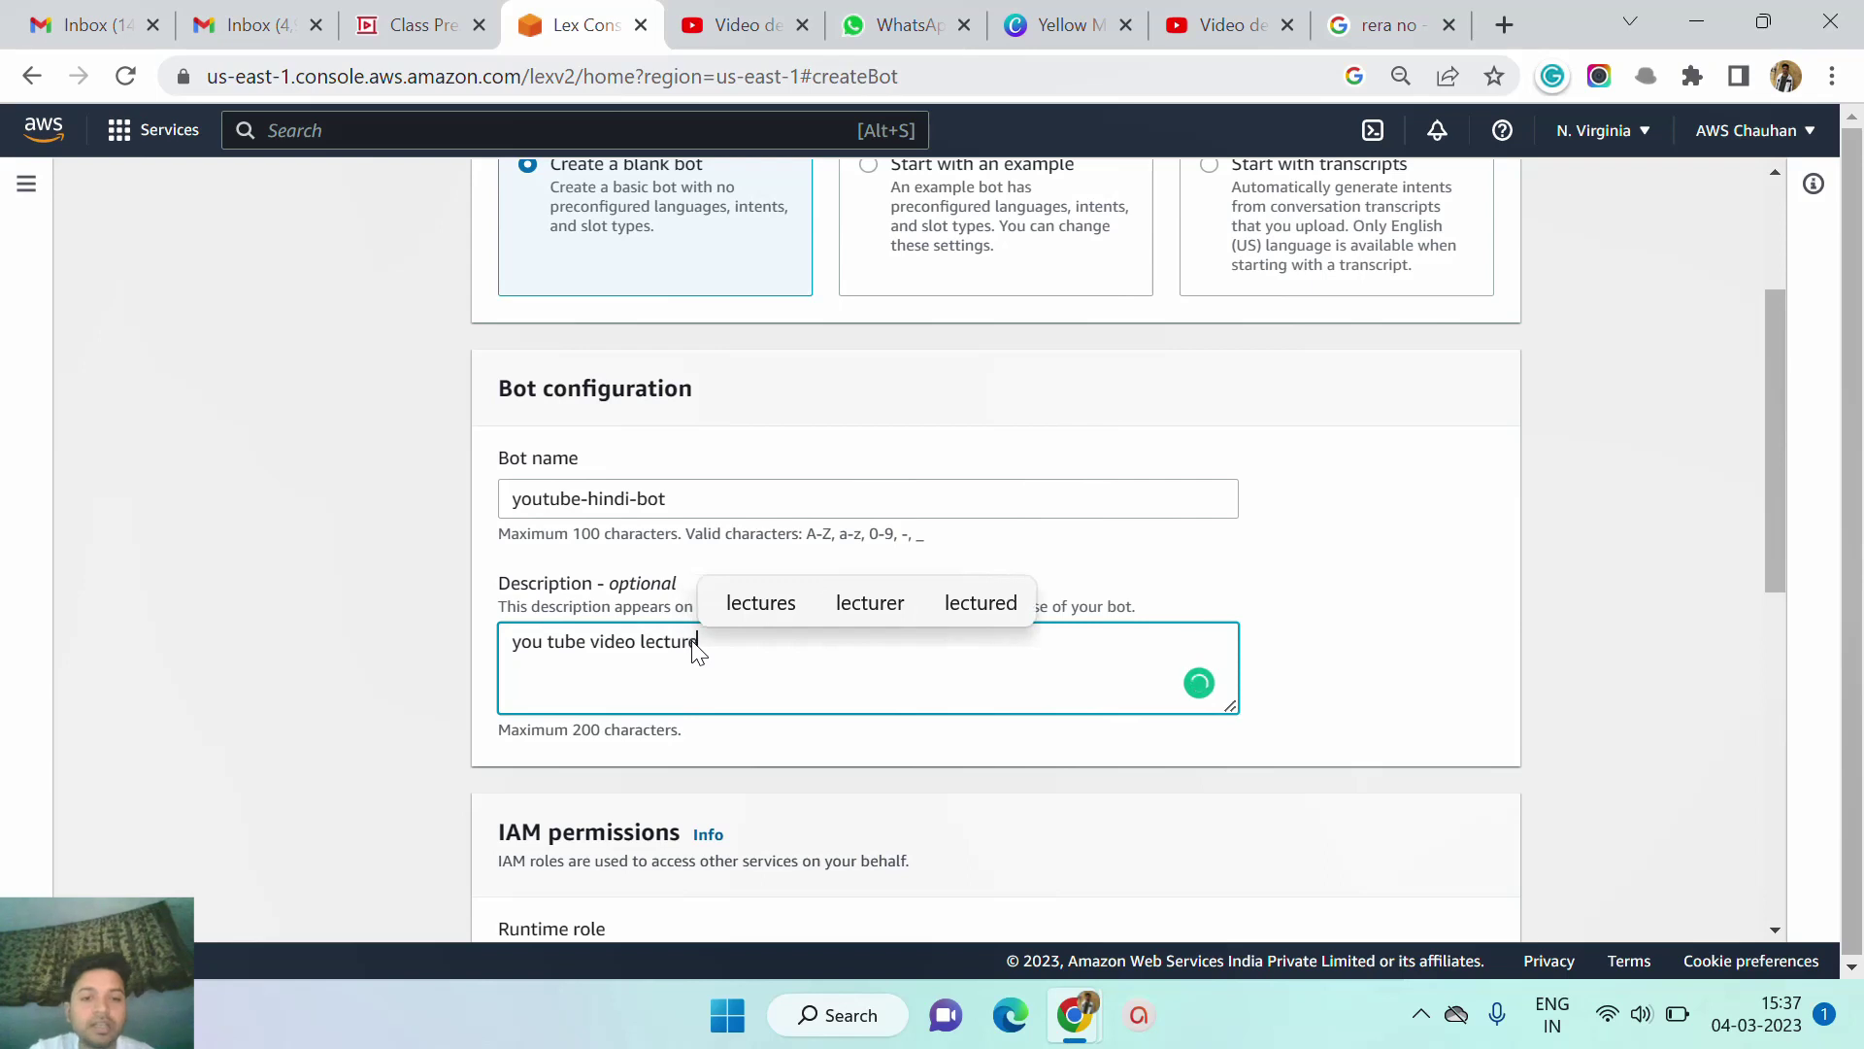
Set the runtime role to use the existing role AWSServiceRoleForLexV2Bots_Developer.
scroll(1313, 647, down, 3)
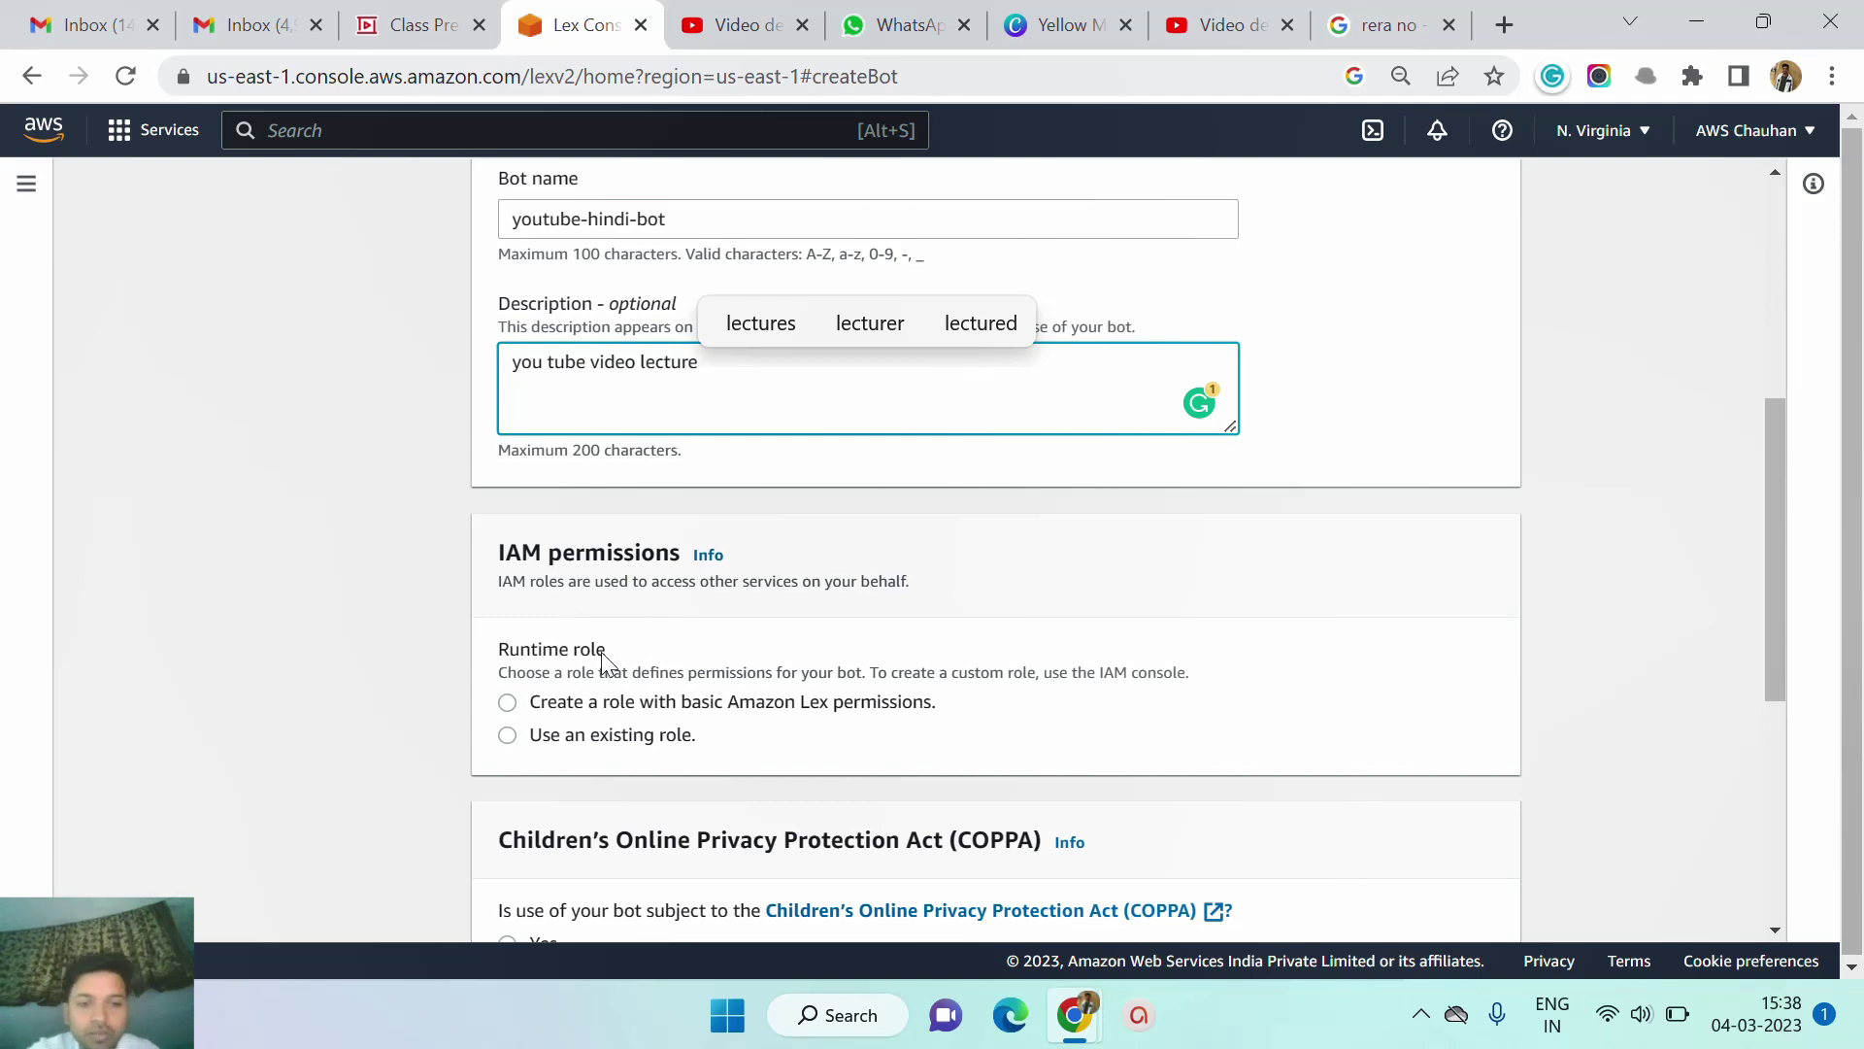
click(508, 736)
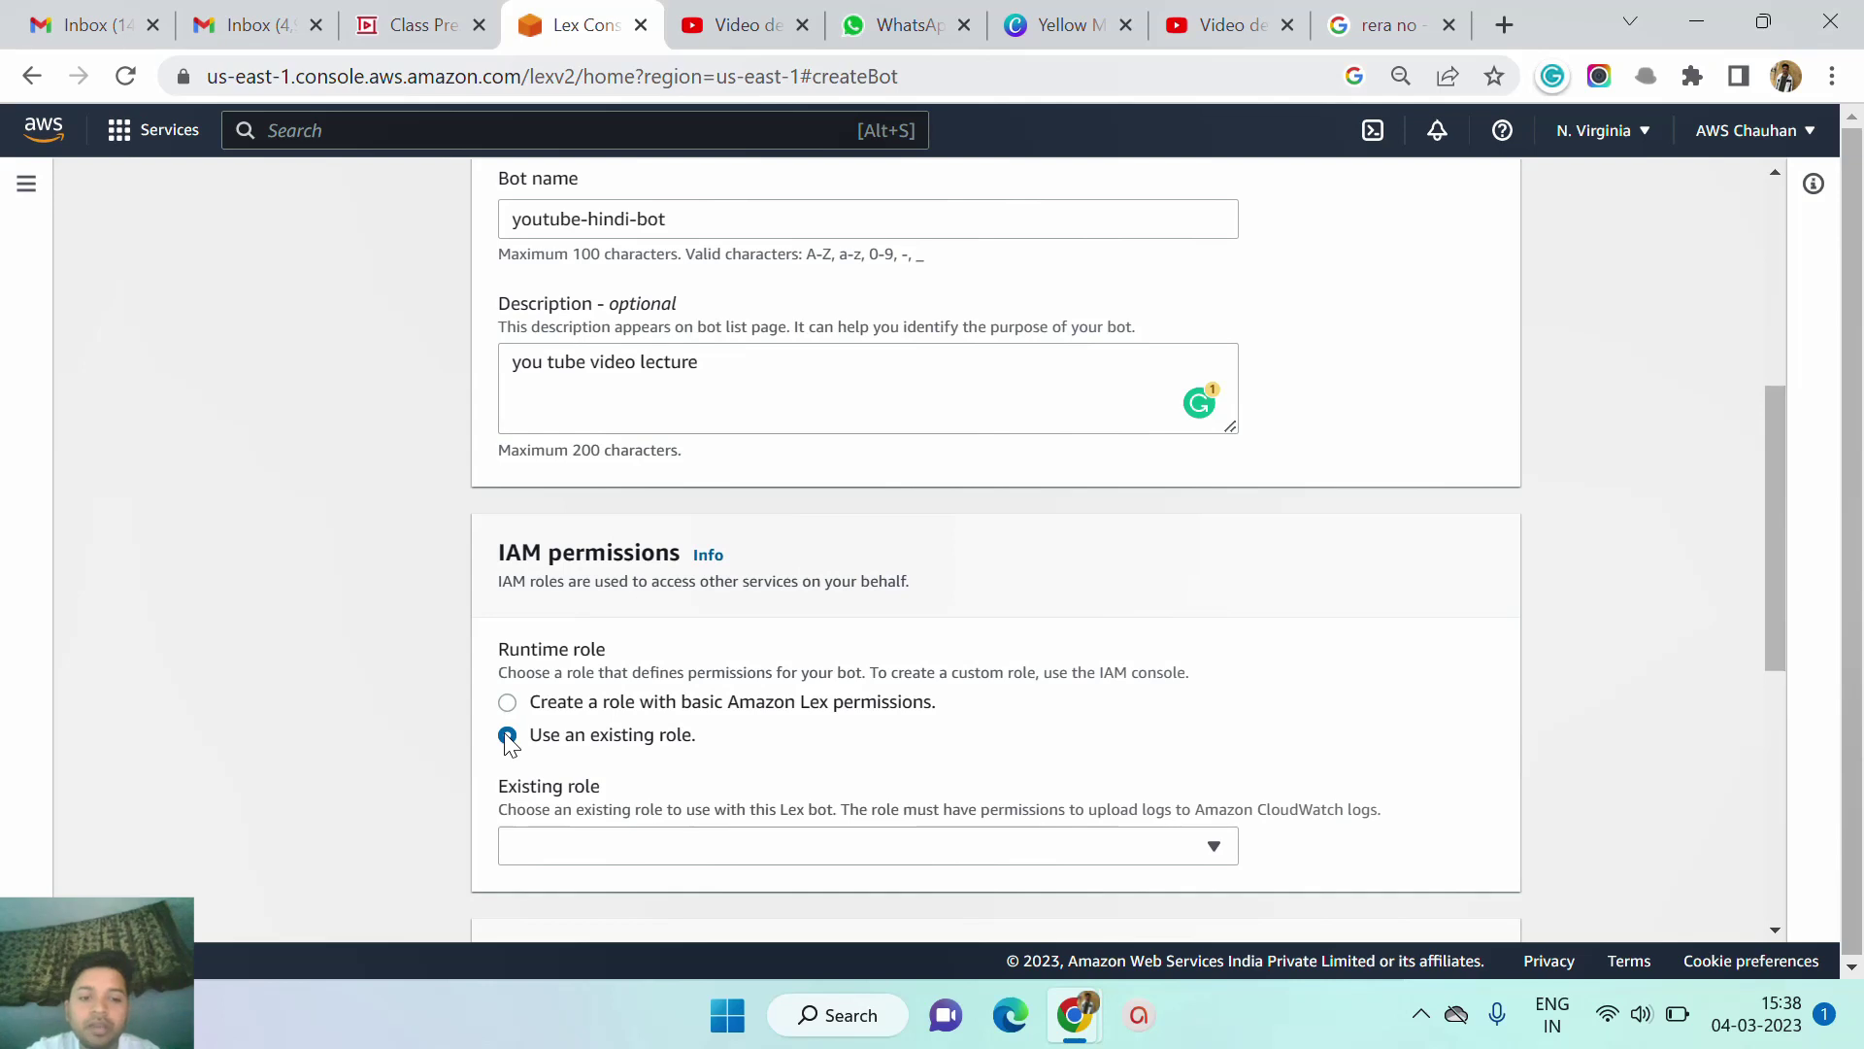
click(688, 848)
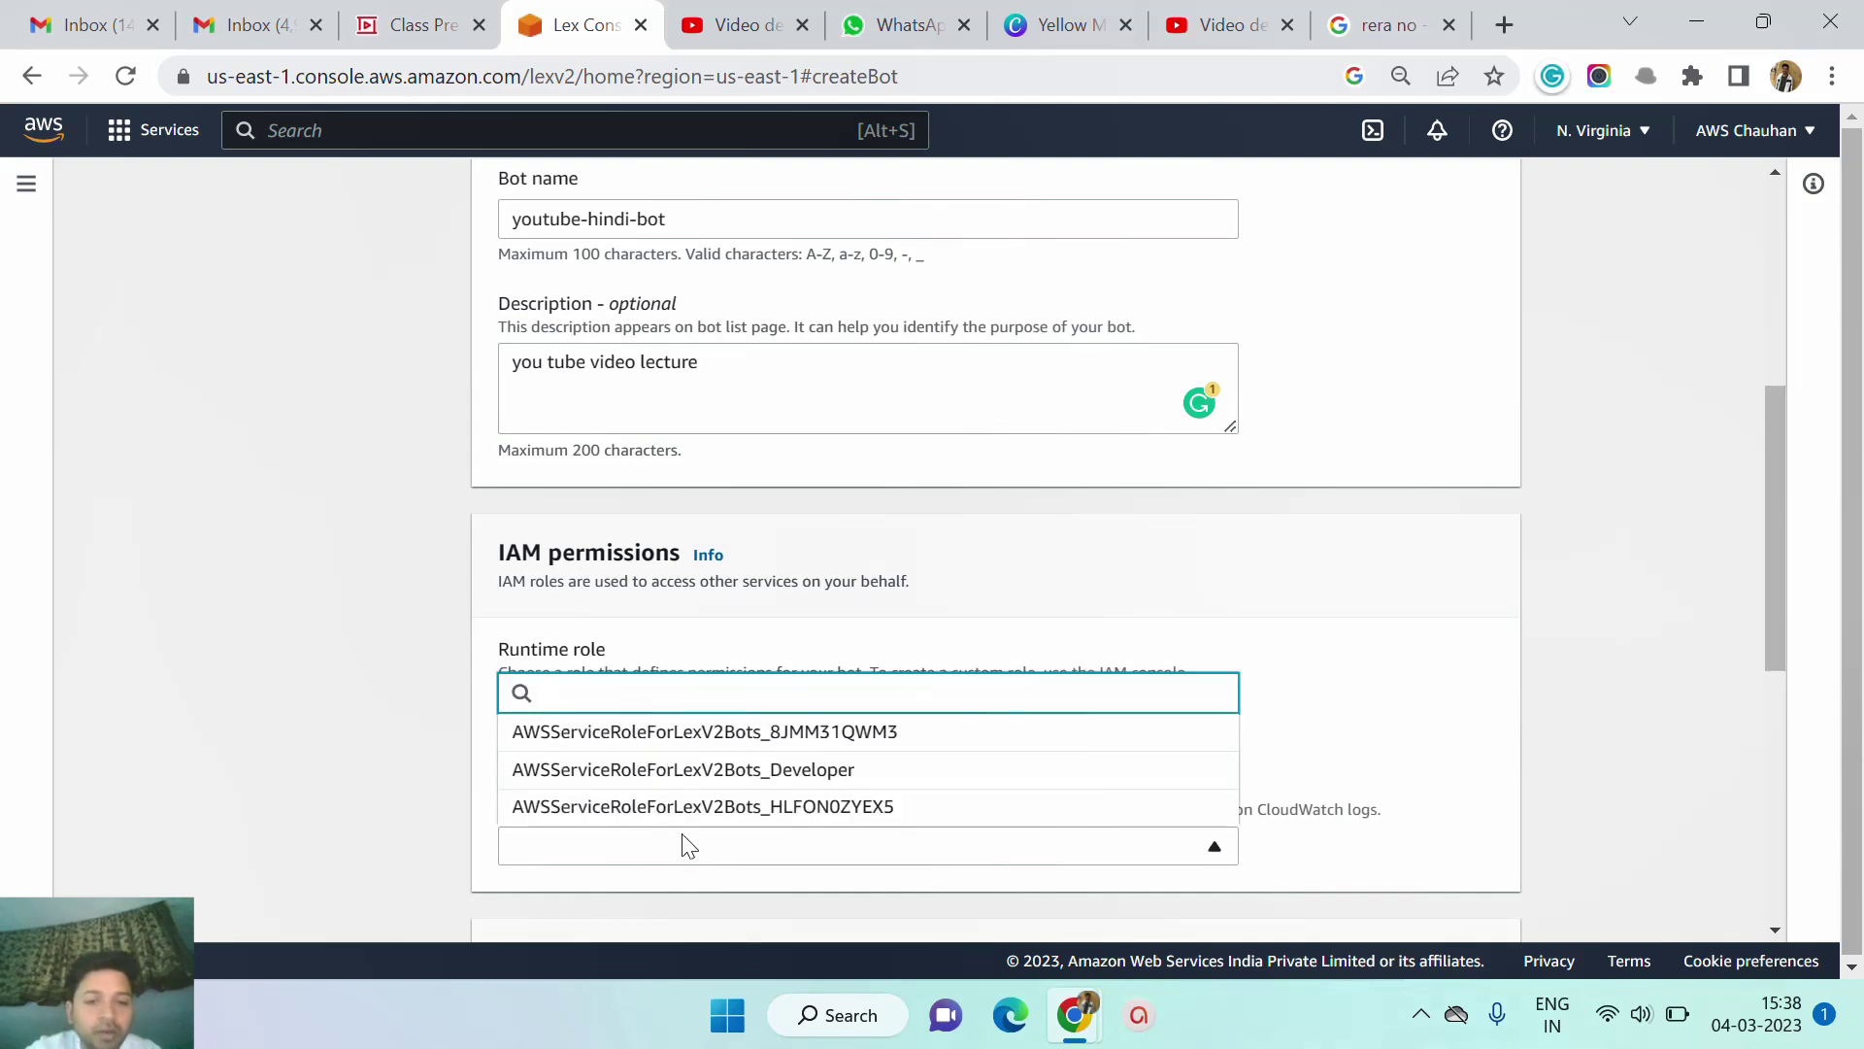
click(660, 772)
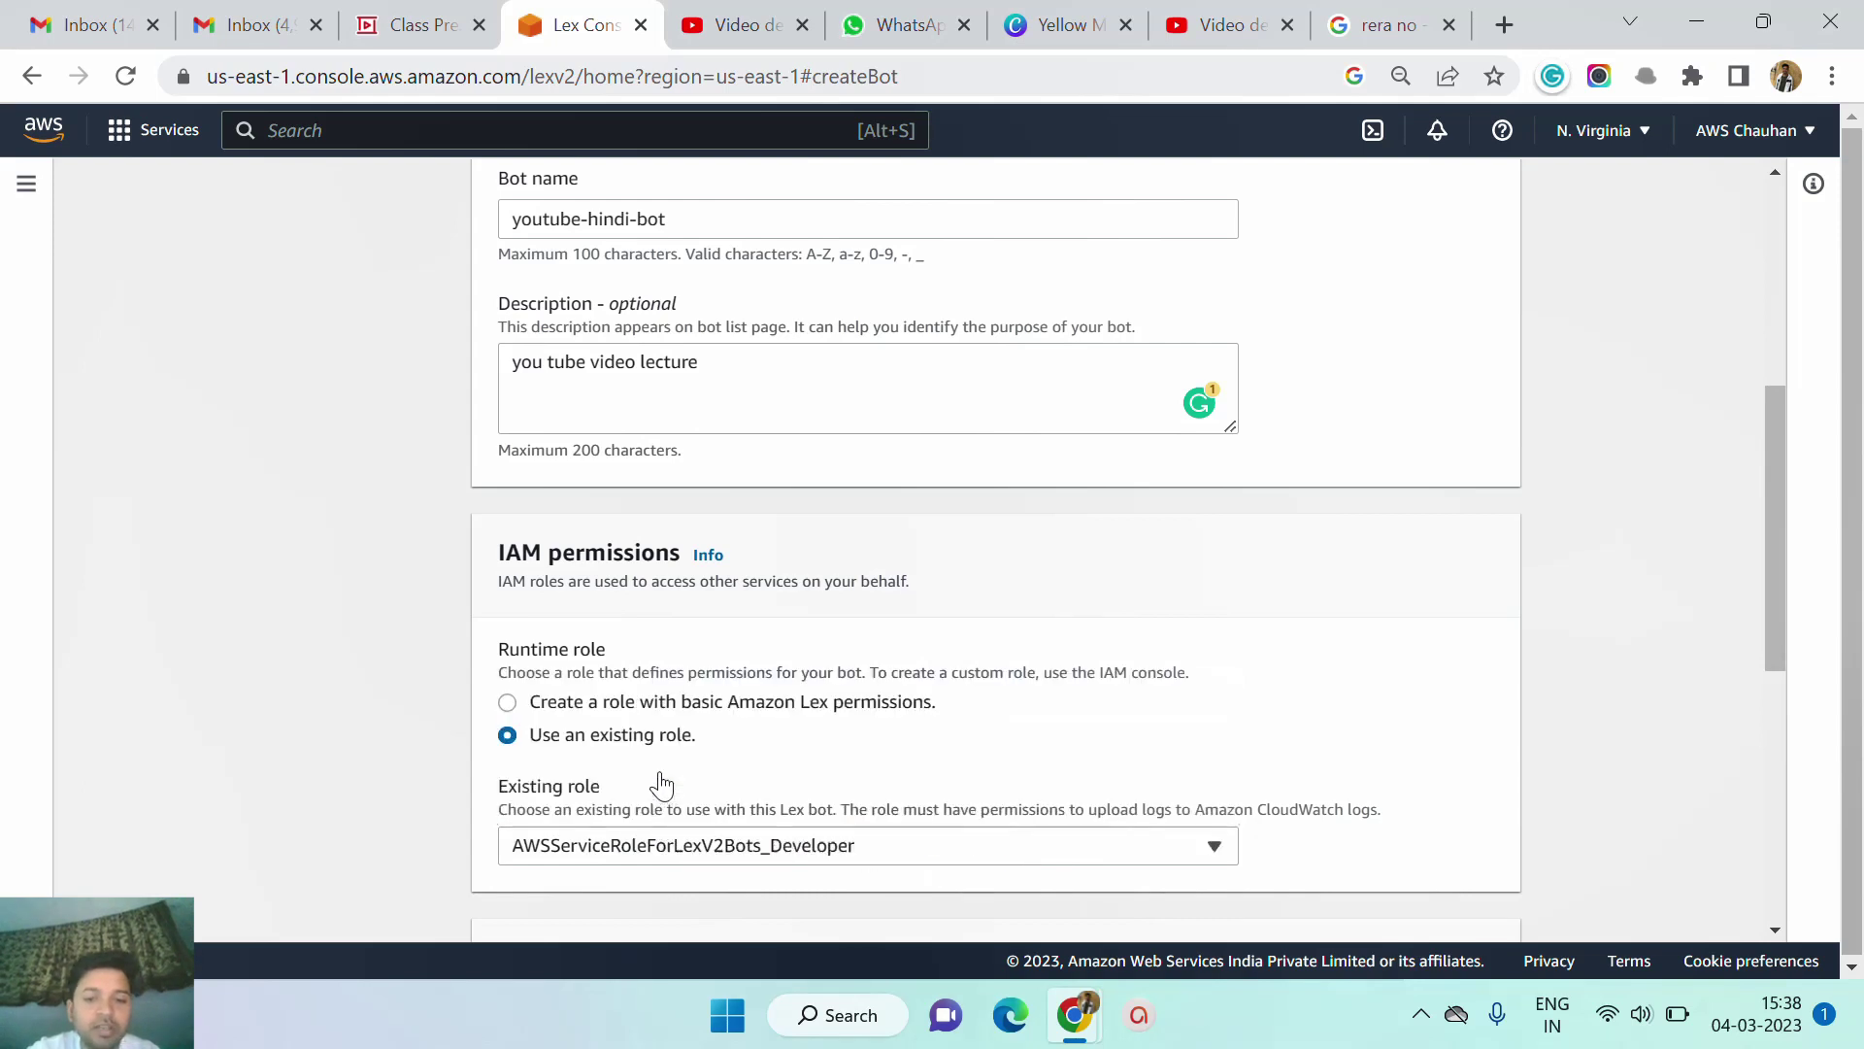
Answer No to whether use of the bot is subject to the Children's Online Privacy Protection Act (COPPA).
scroll(781, 782, down, 2)
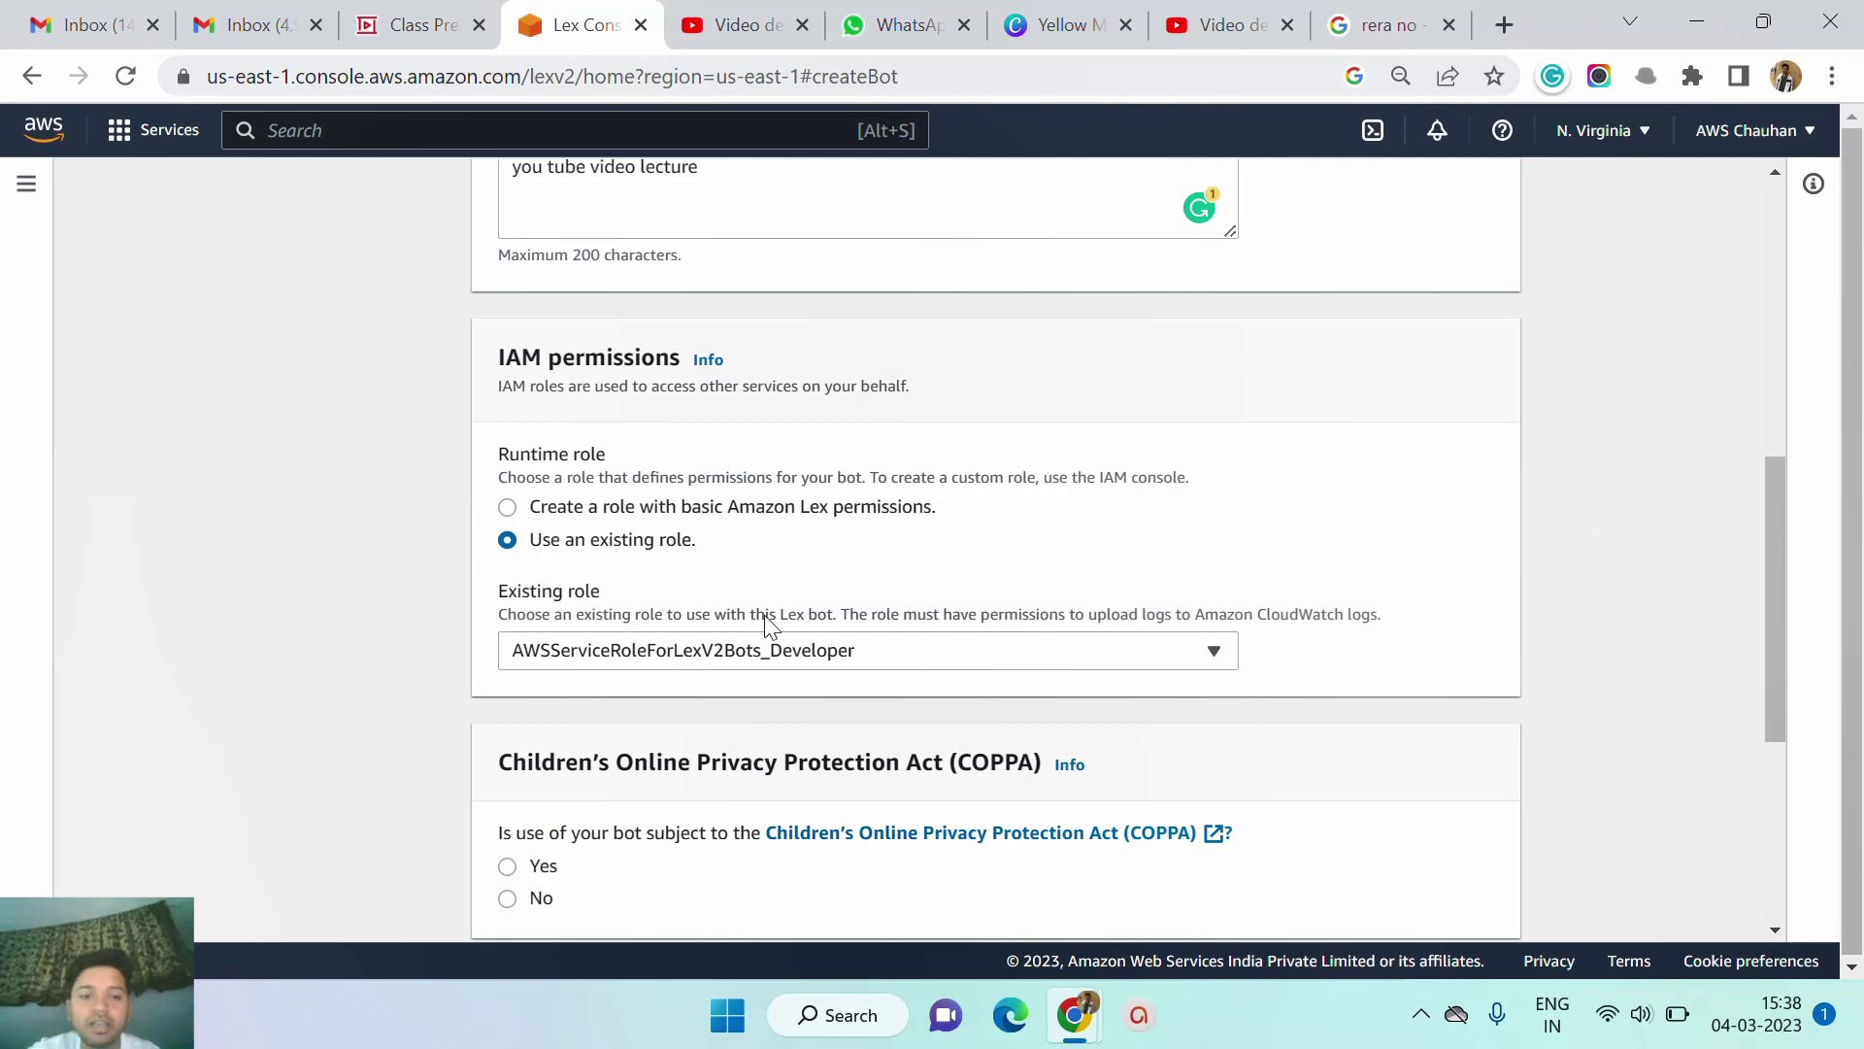
scroll(765, 621, down, 3)
scroll(619, 539, up, 3)
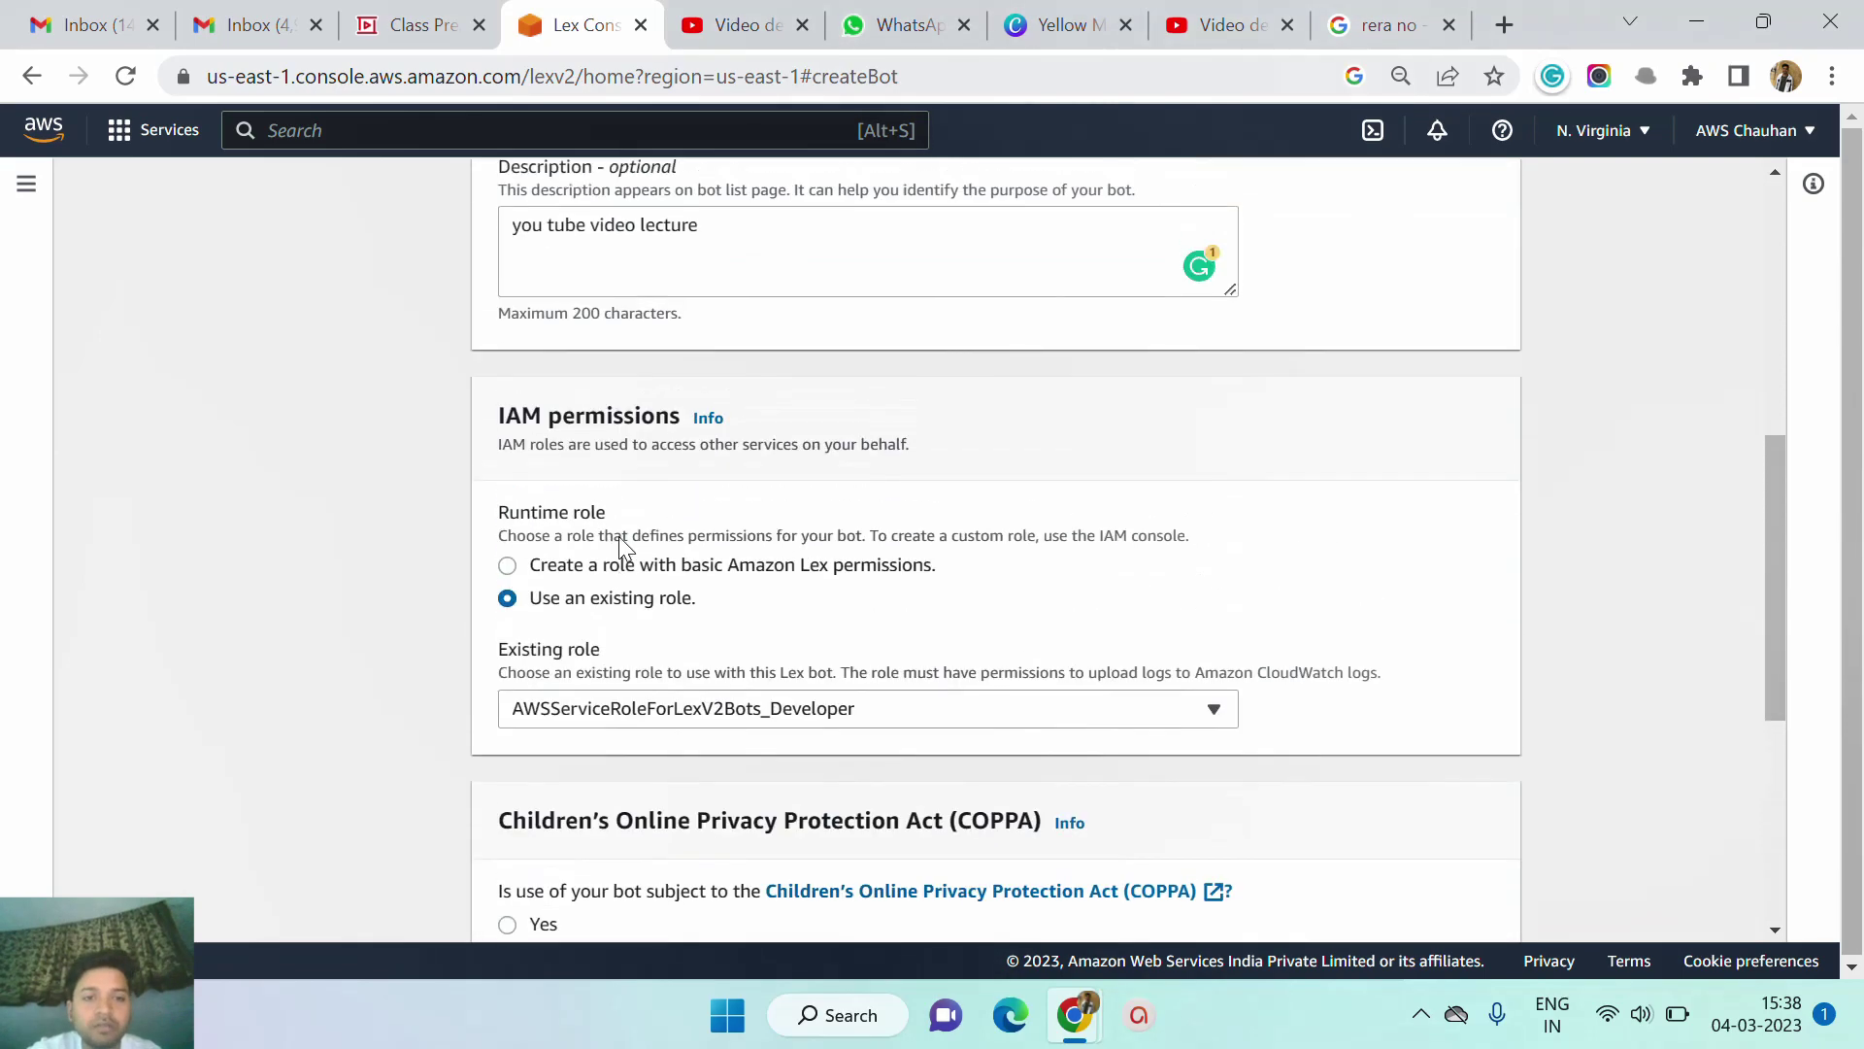
scroll(621, 545, up, 5)
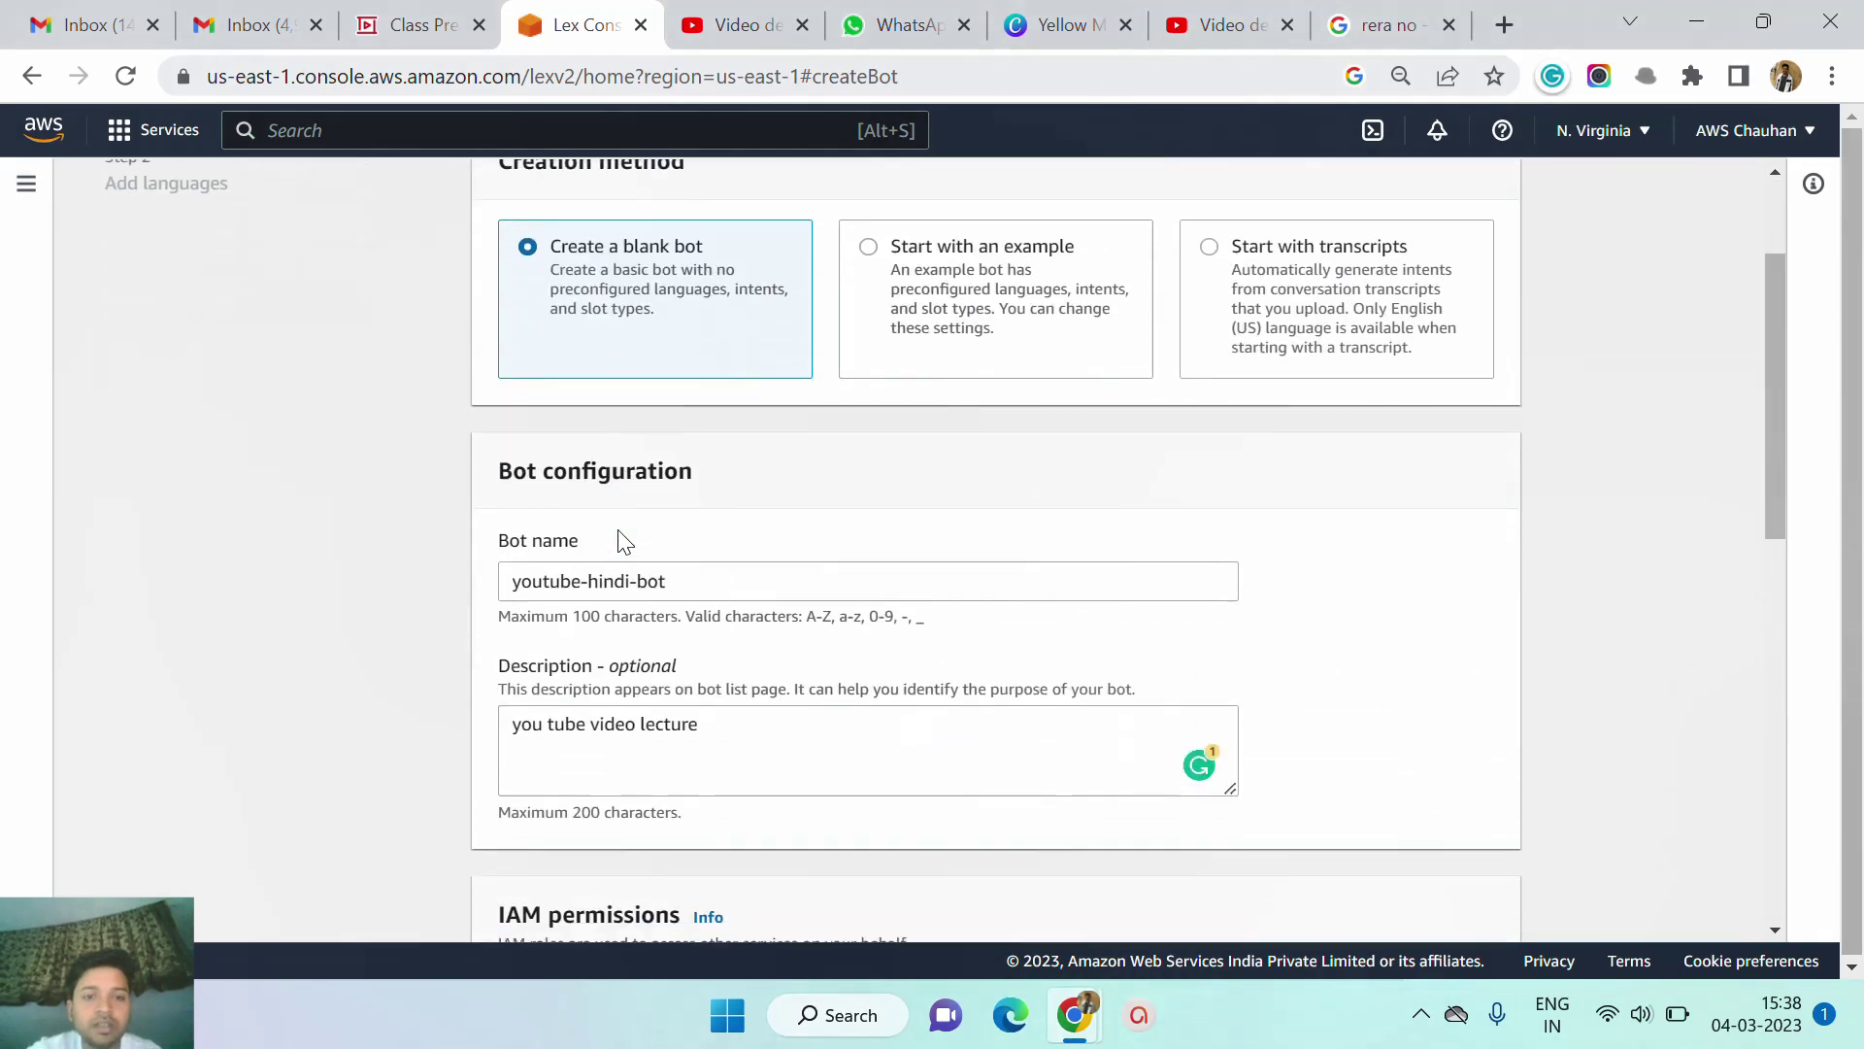
scroll(622, 541, down, 9)
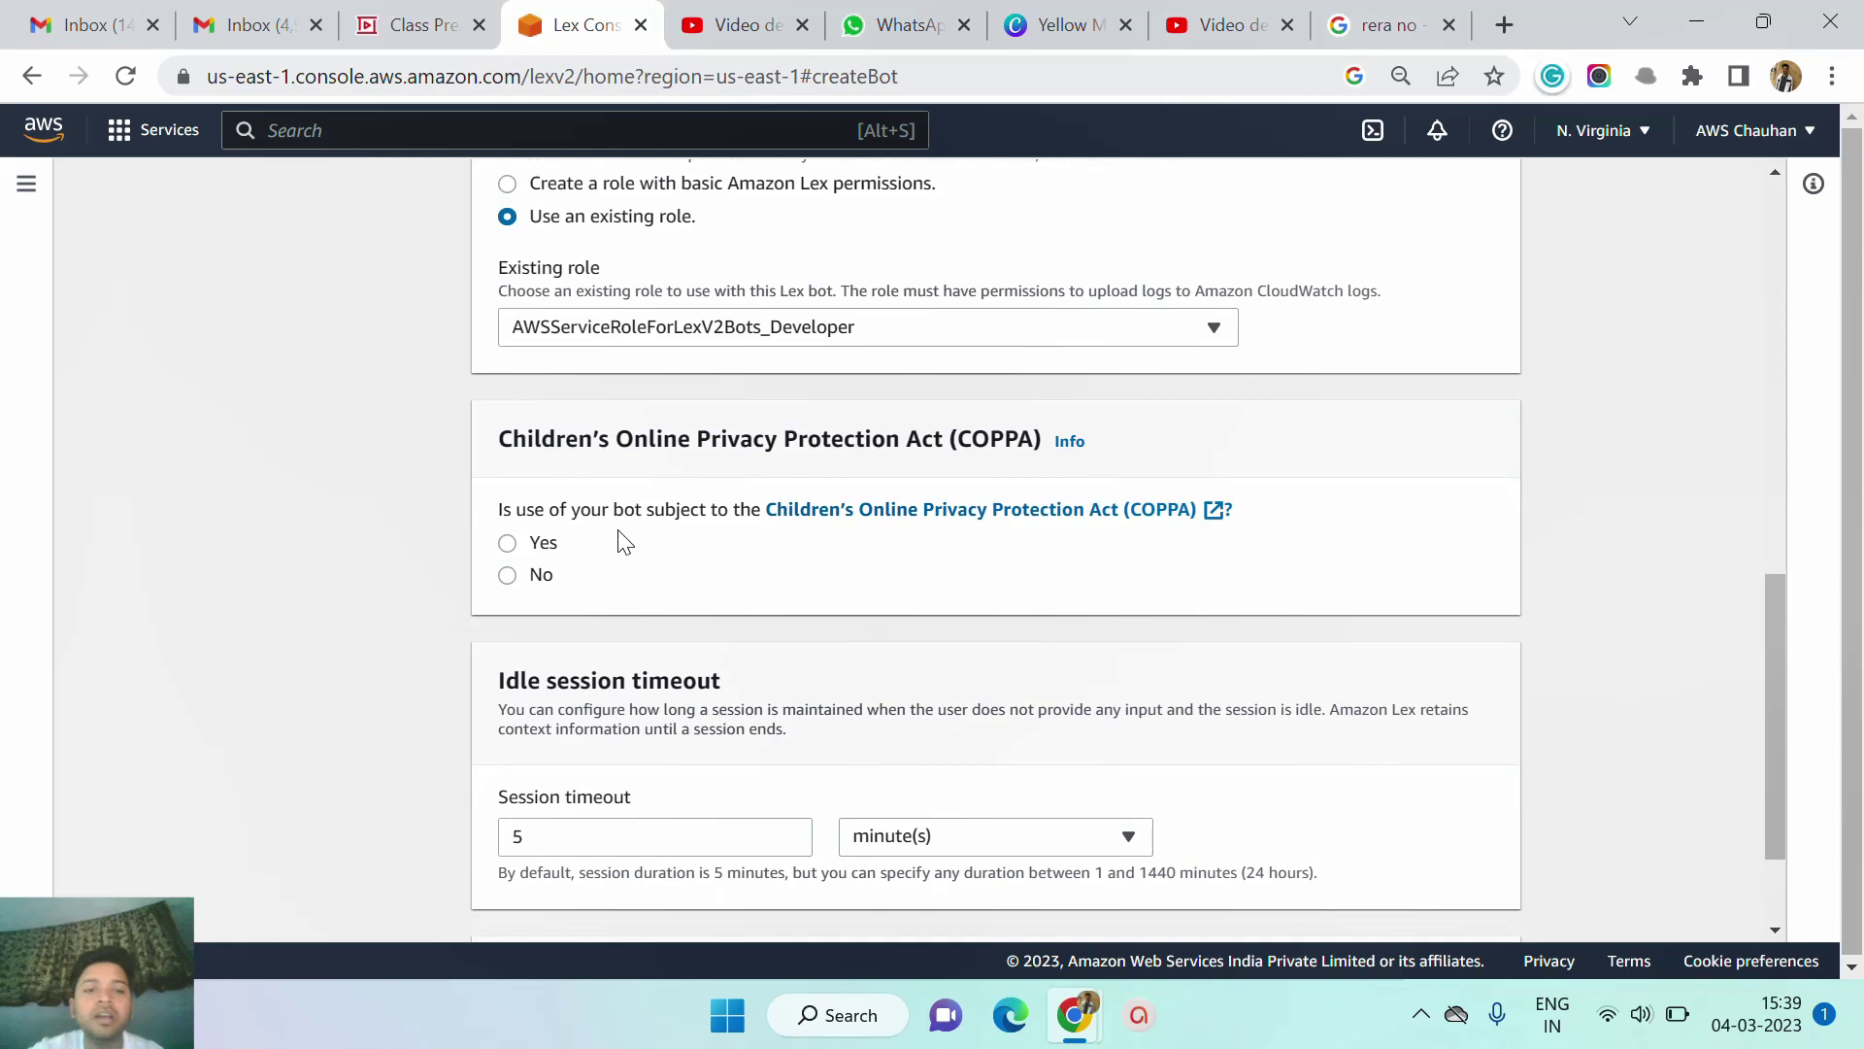
click(509, 577)
Expand the optional advanced settings to view the tag options and continue to adding languages.
scroll(510, 578, down, 2)
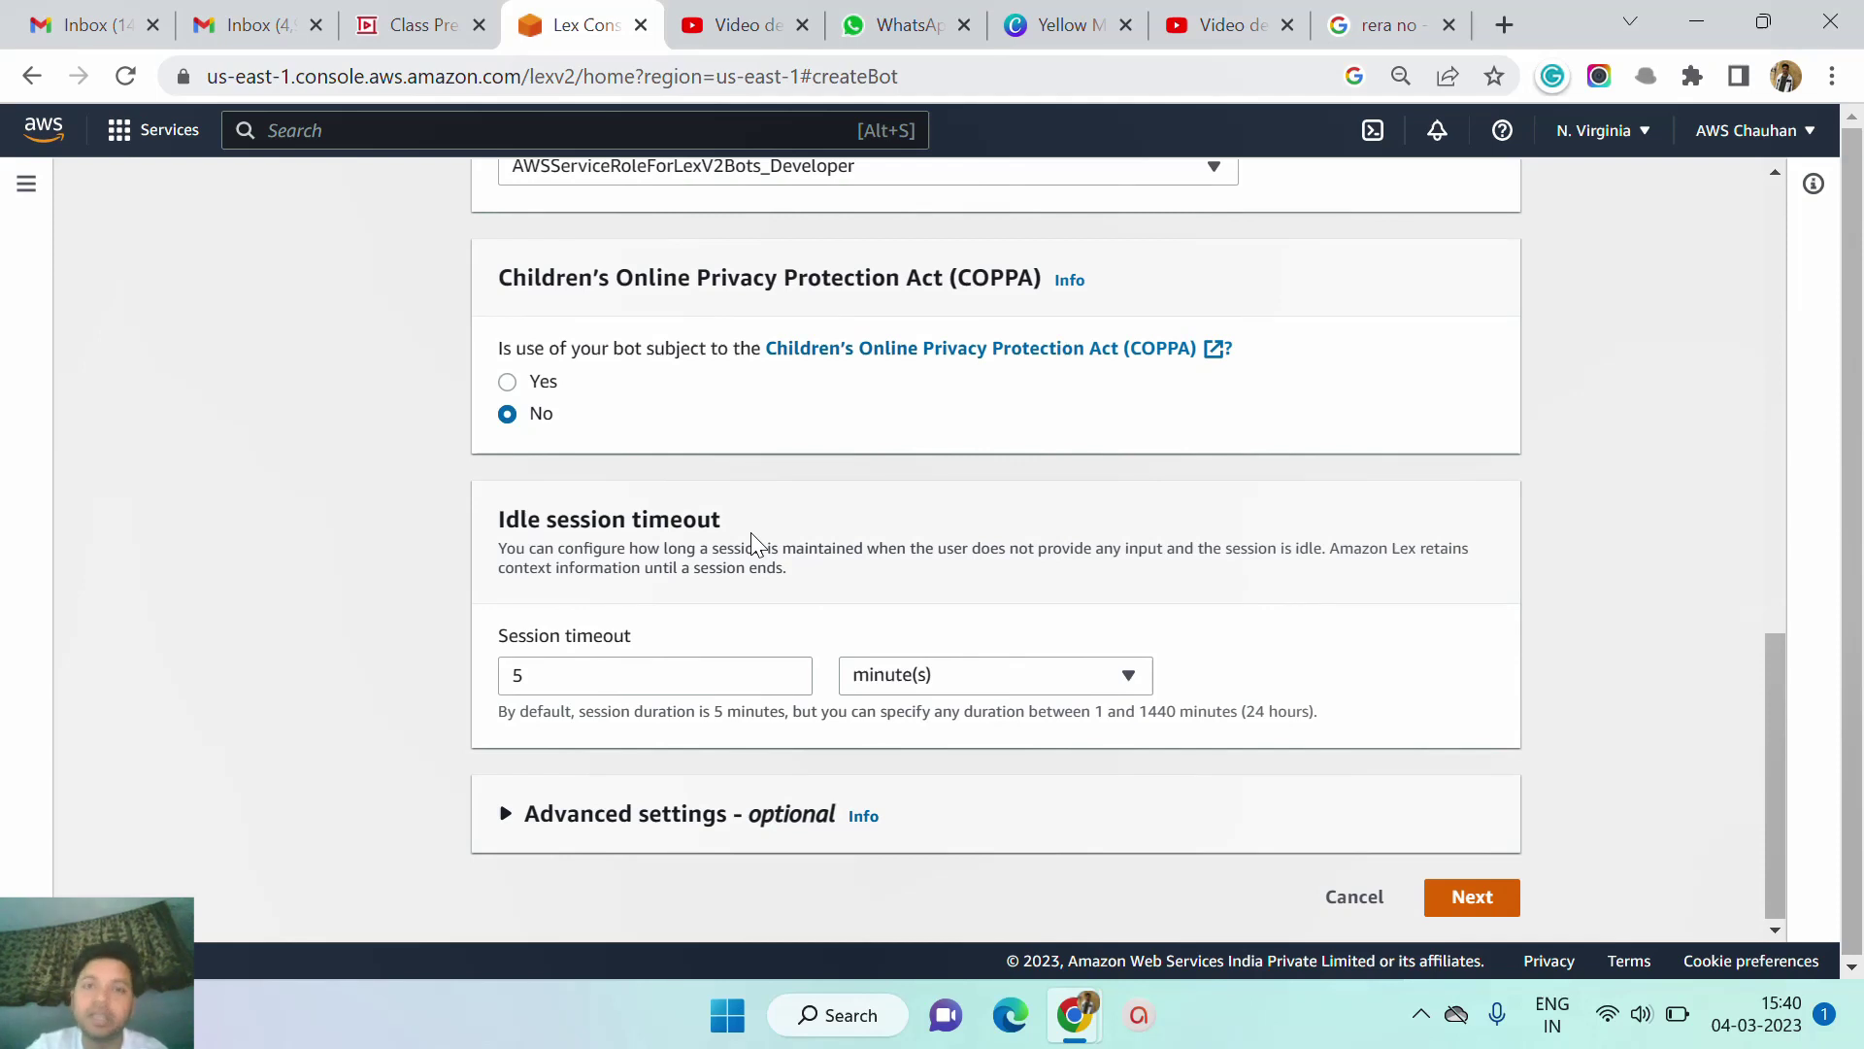
click(510, 825)
scroll(509, 825, down, 4)
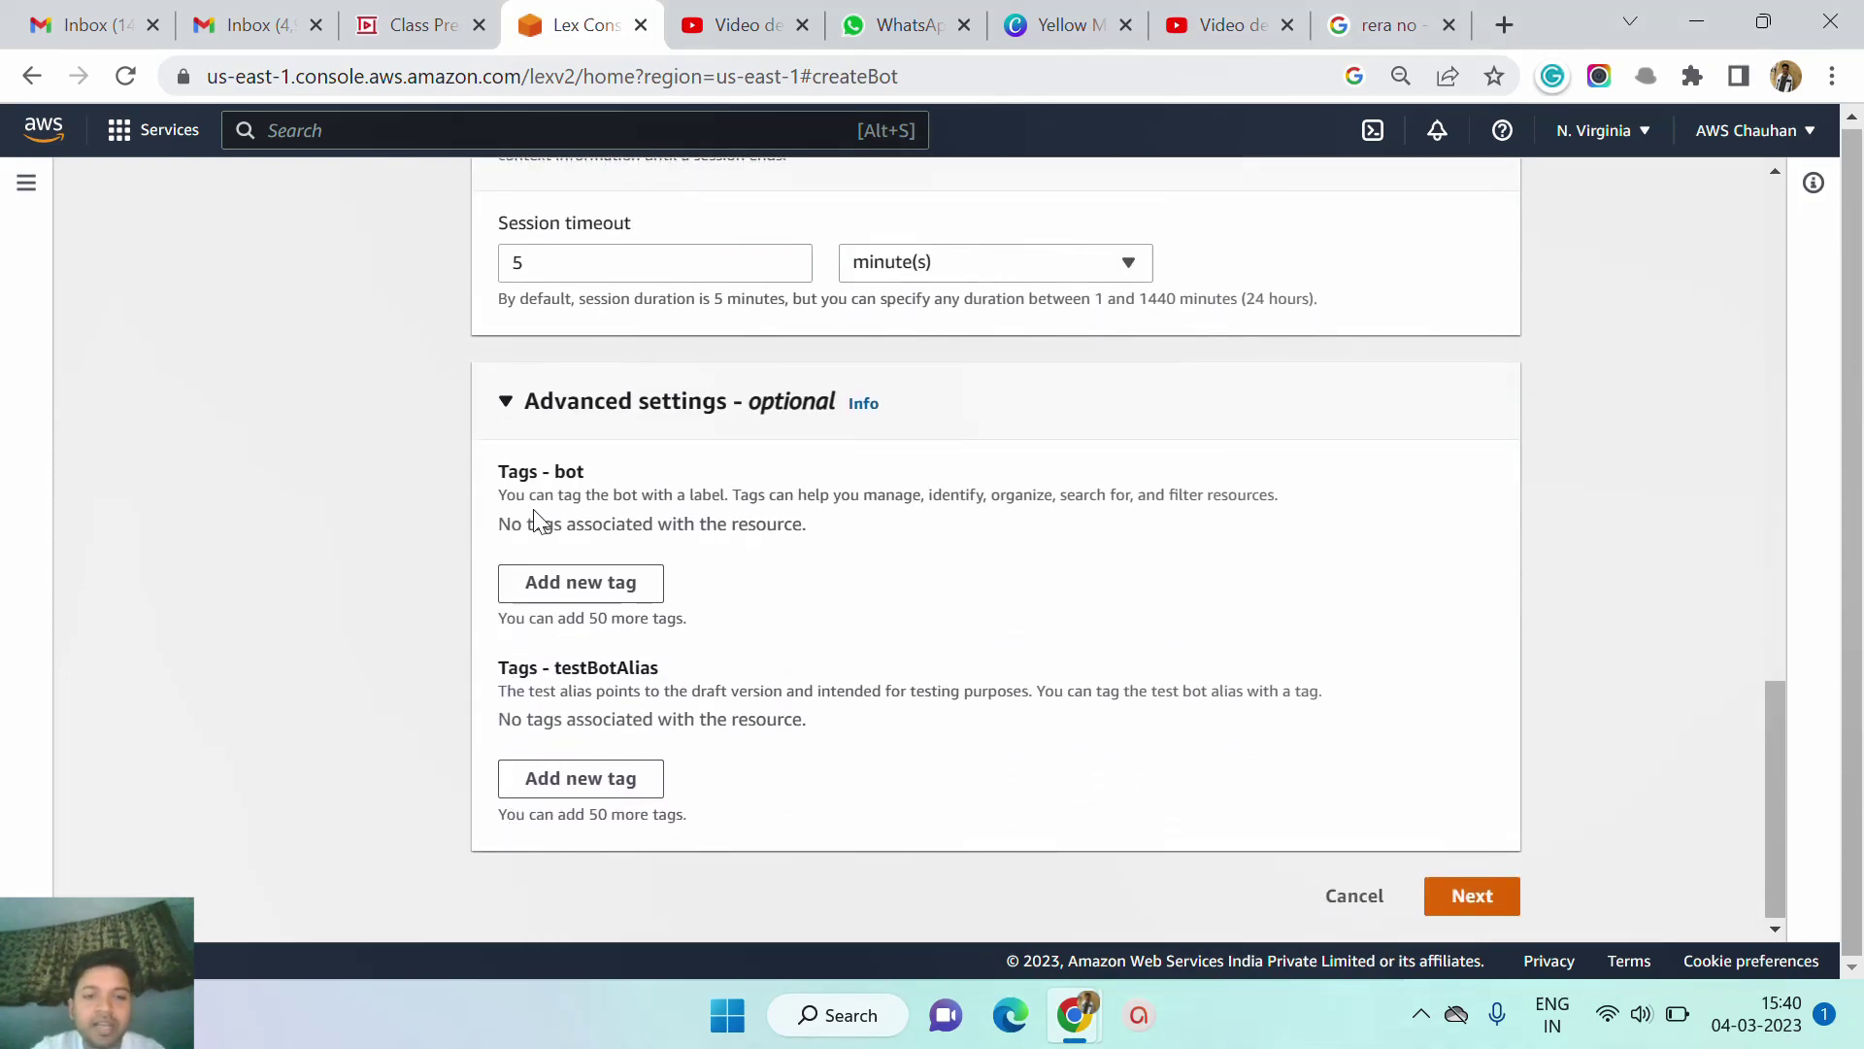
click(1453, 903)
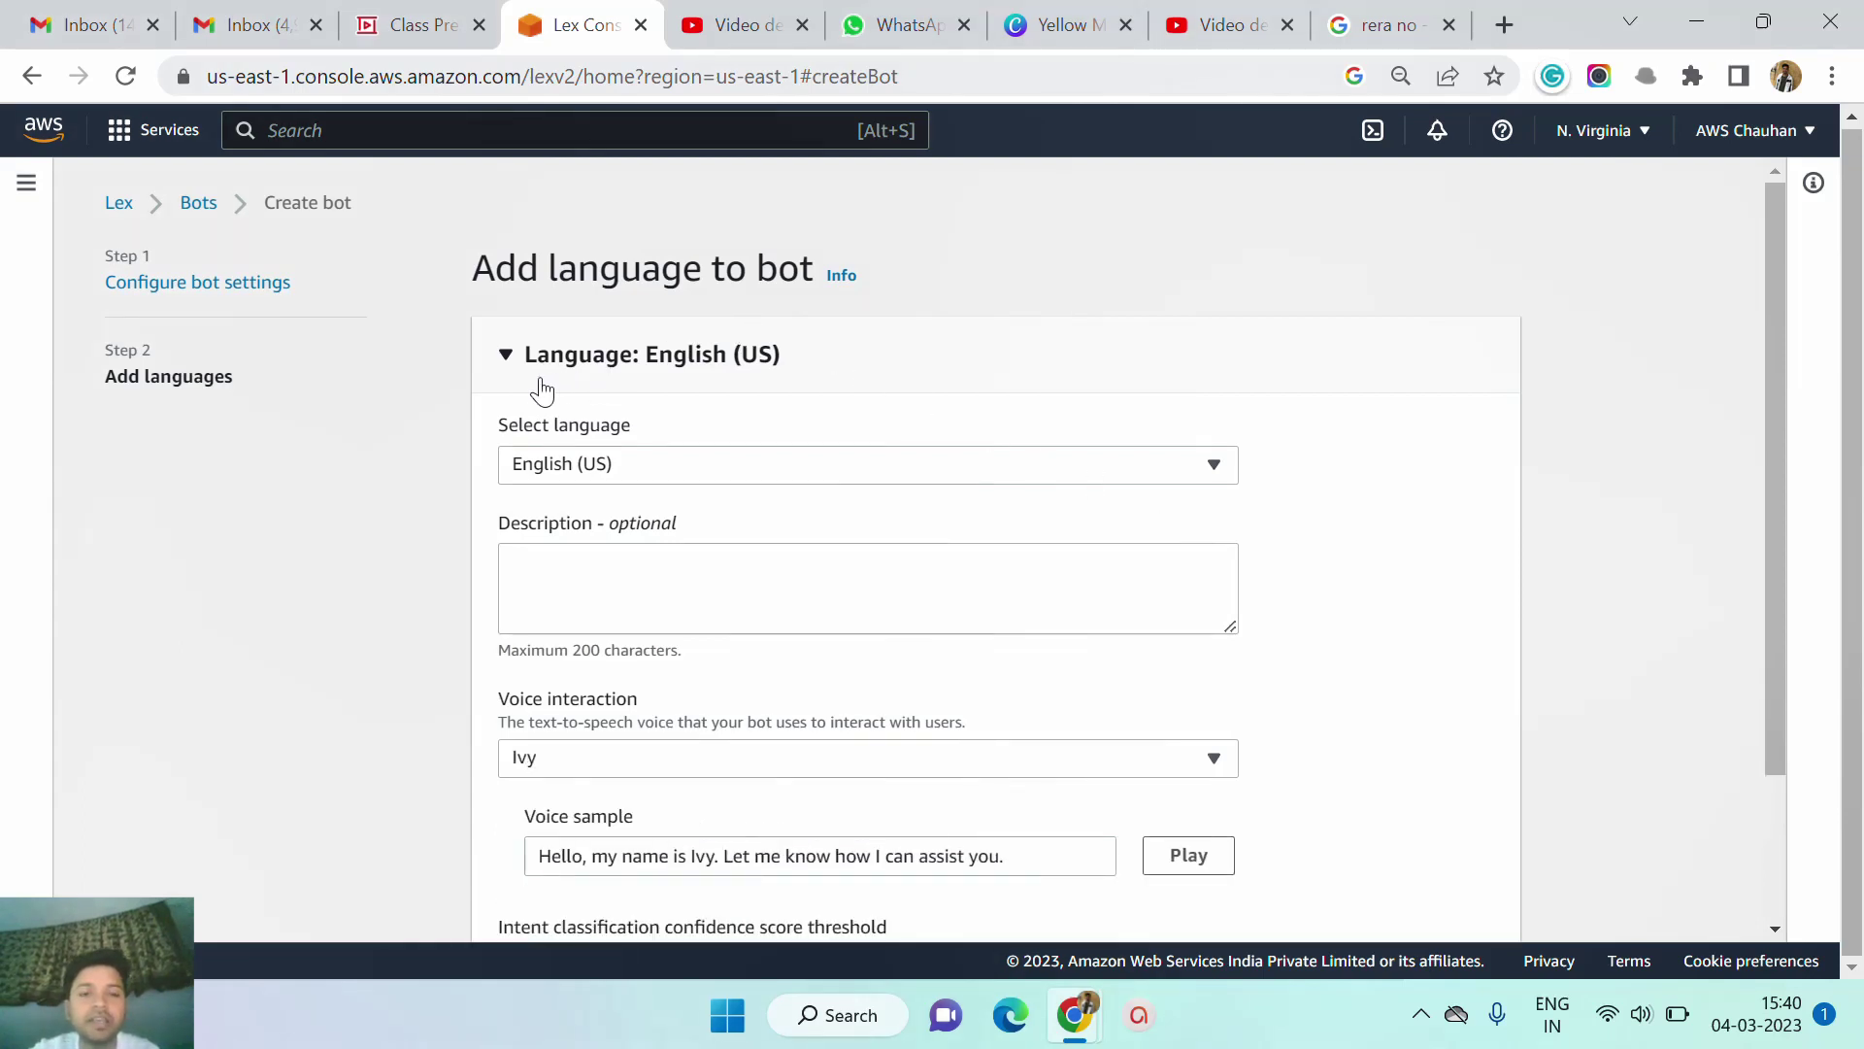
Browse the available bot languages and set the language to English (IN).
click(841, 482)
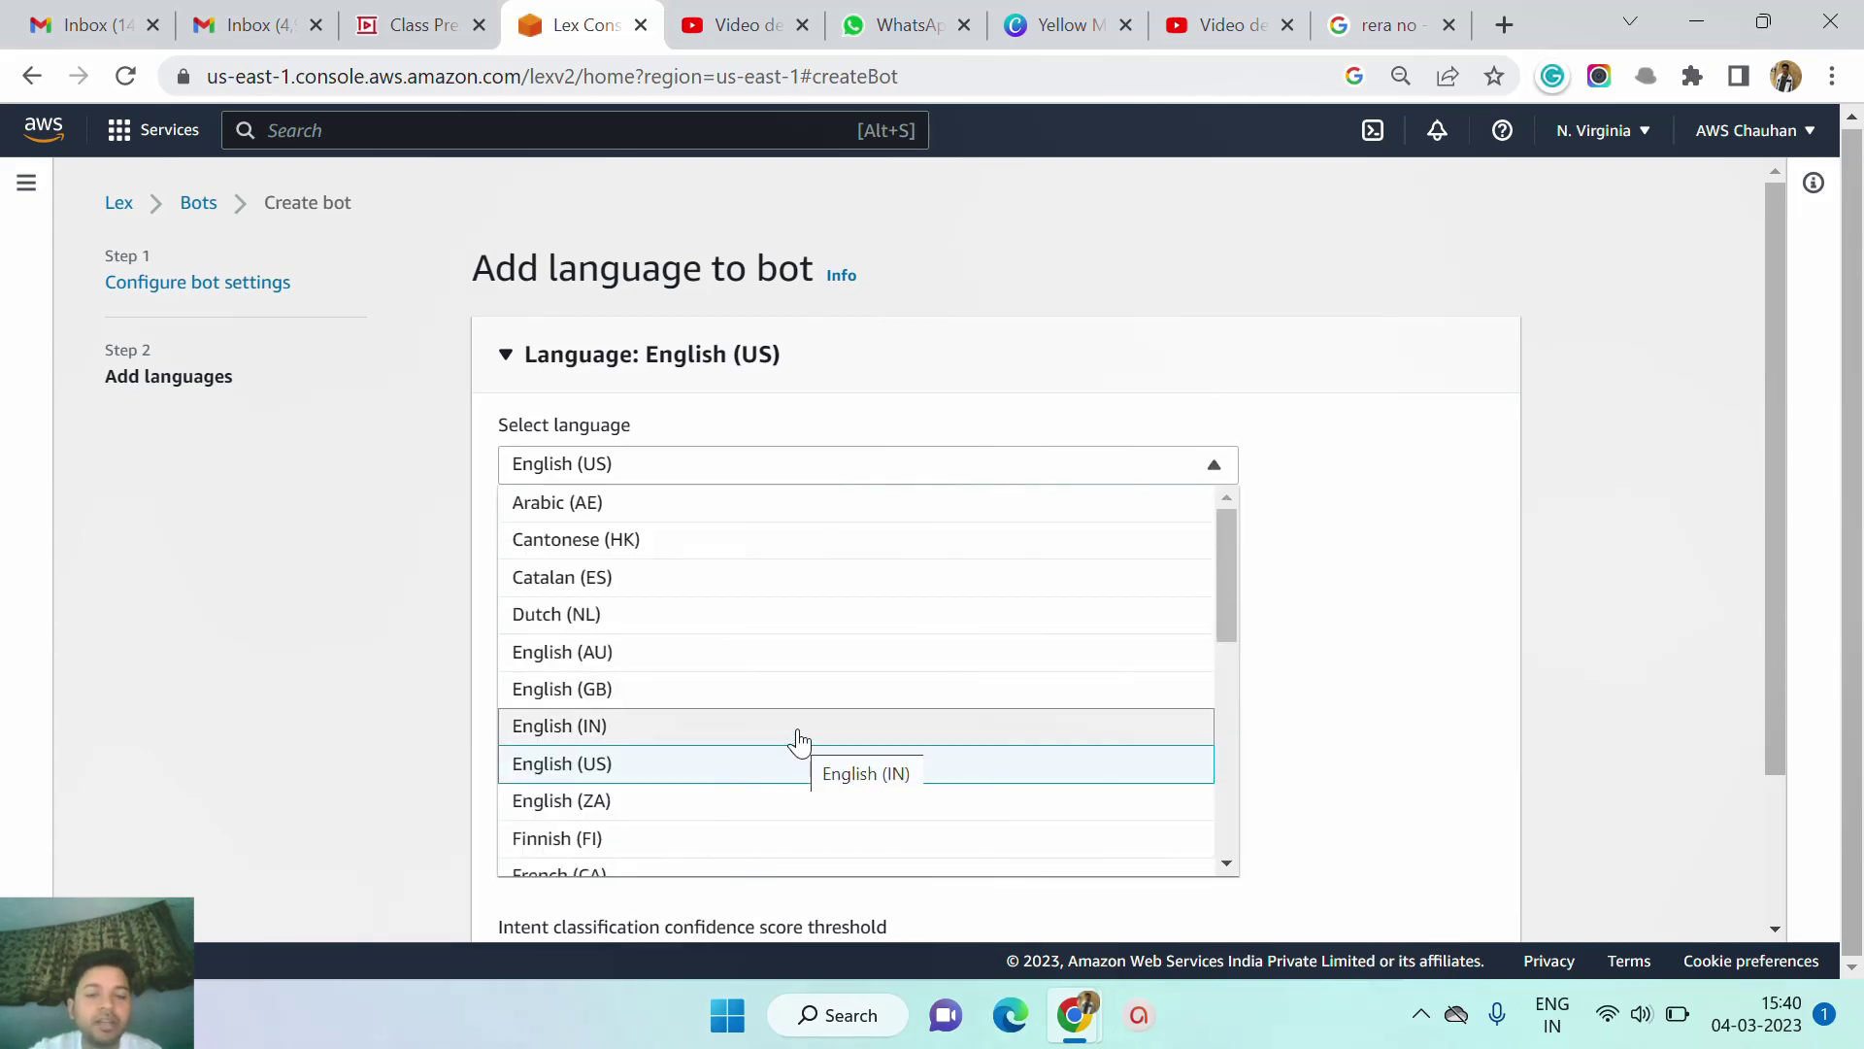
scroll(799, 743, down, 6)
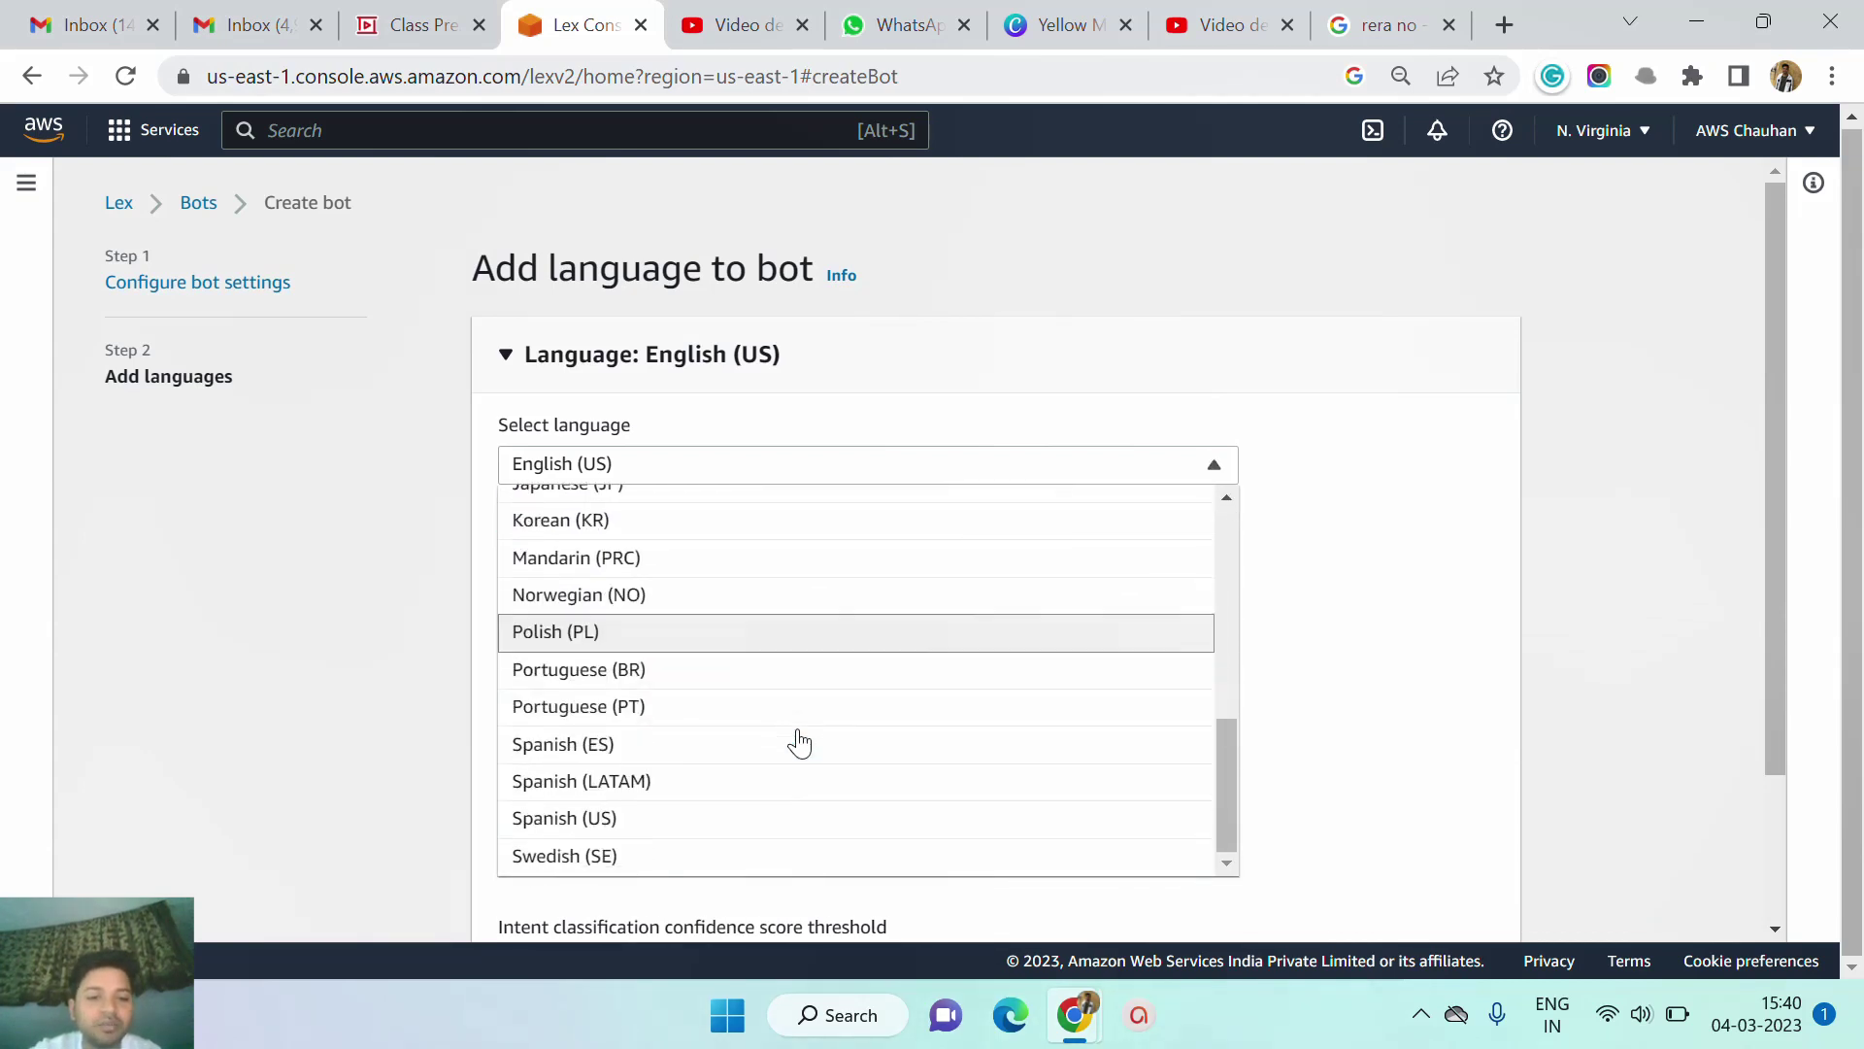
scroll(796, 742, up, 3)
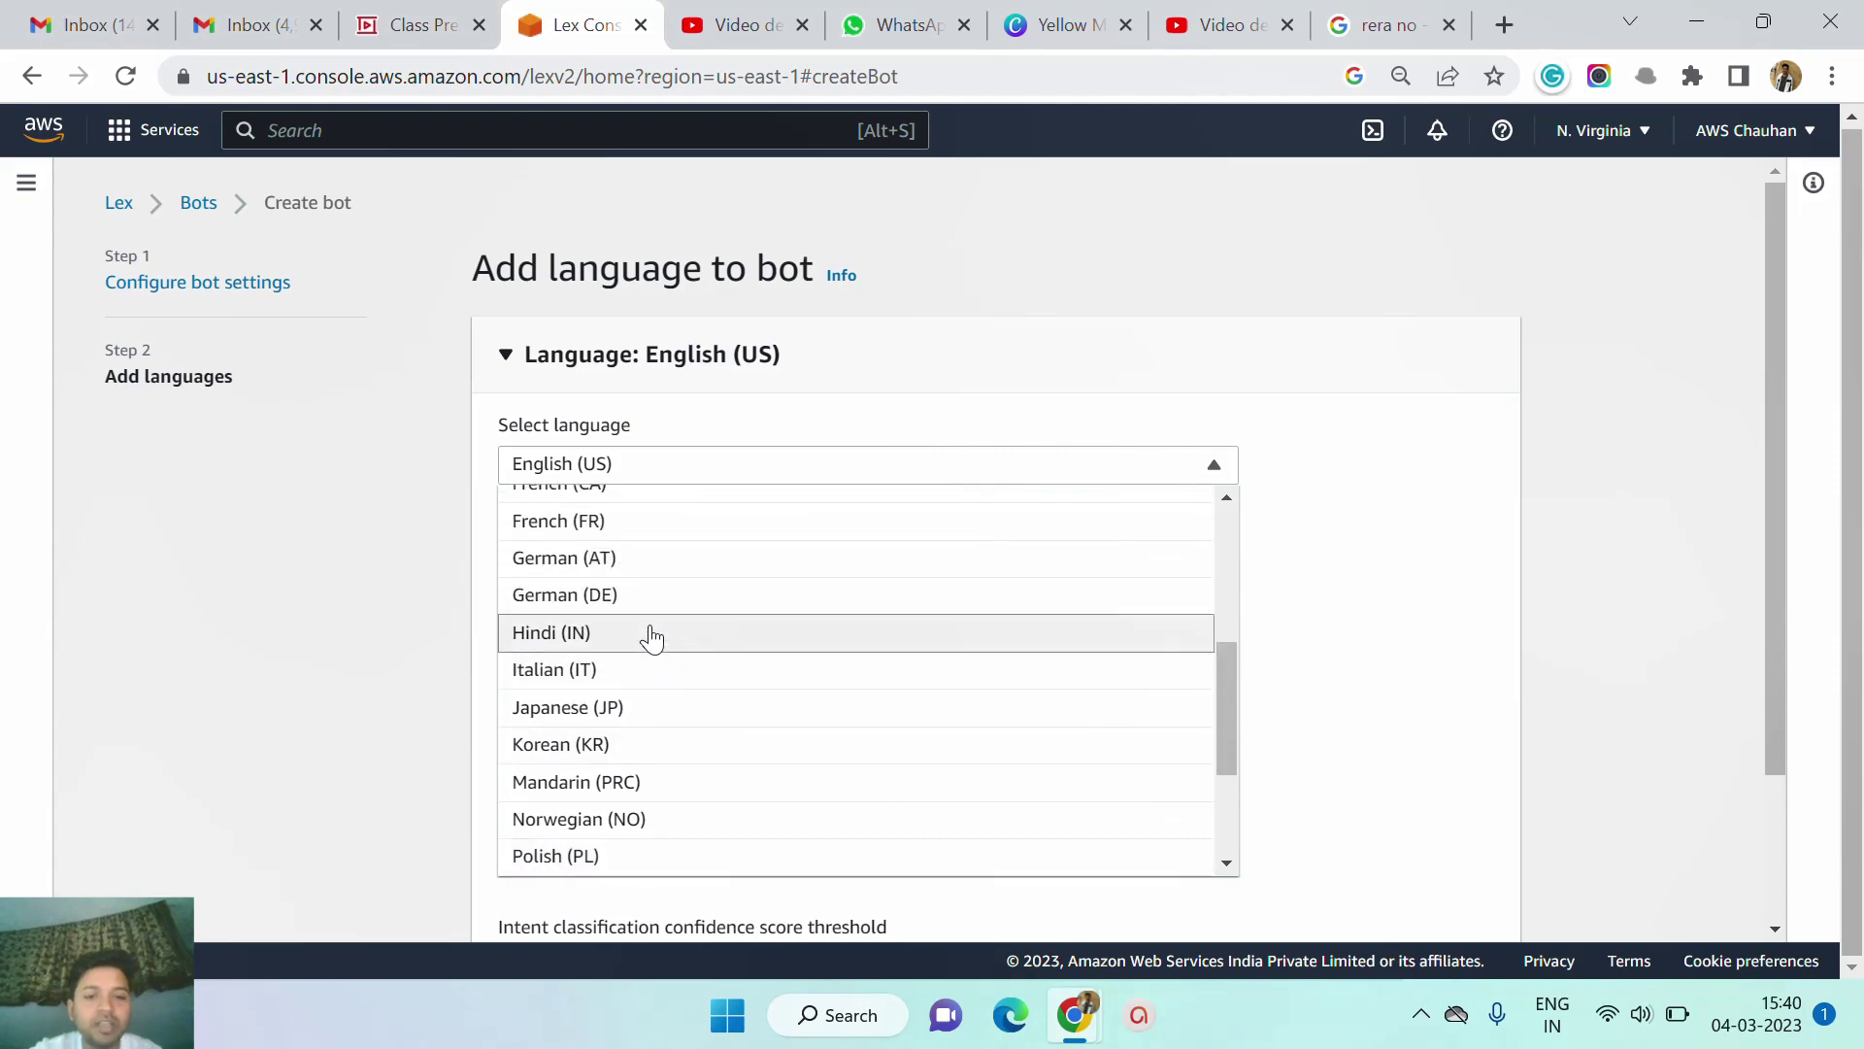
scroll(646, 639, up, 4)
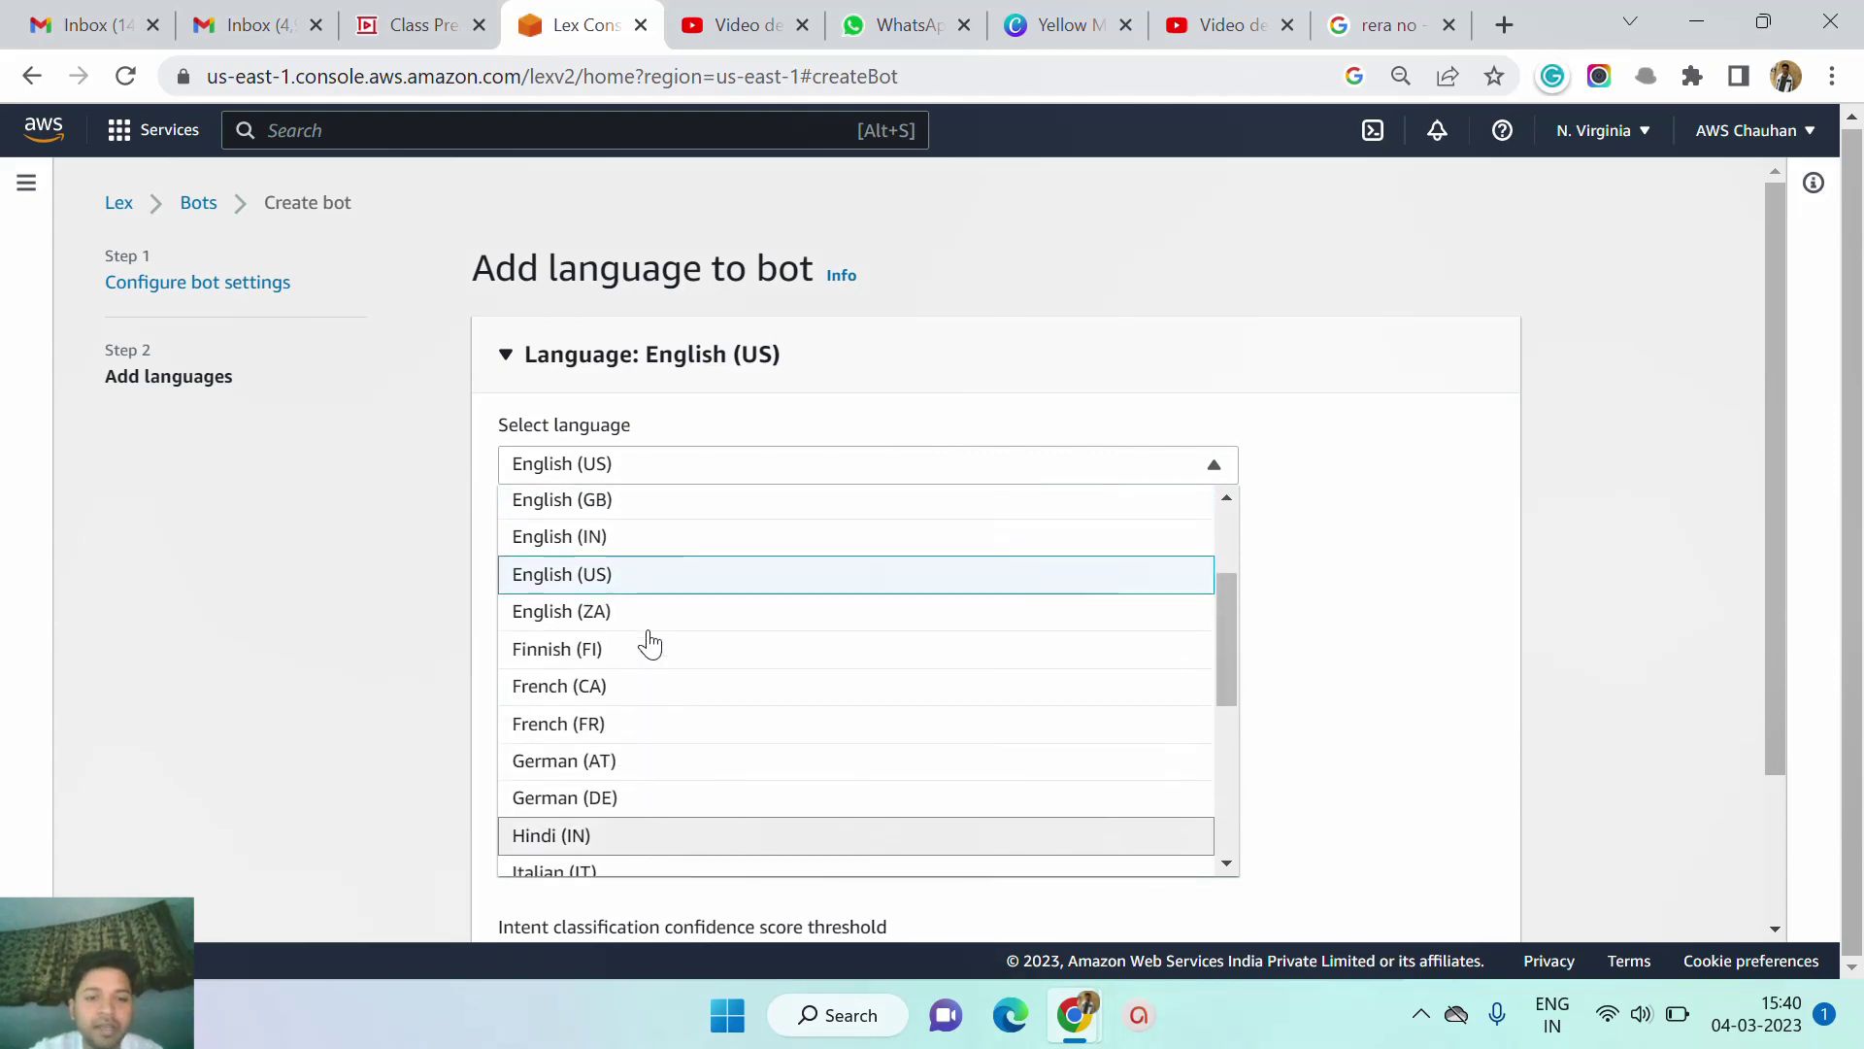
click(611, 567)
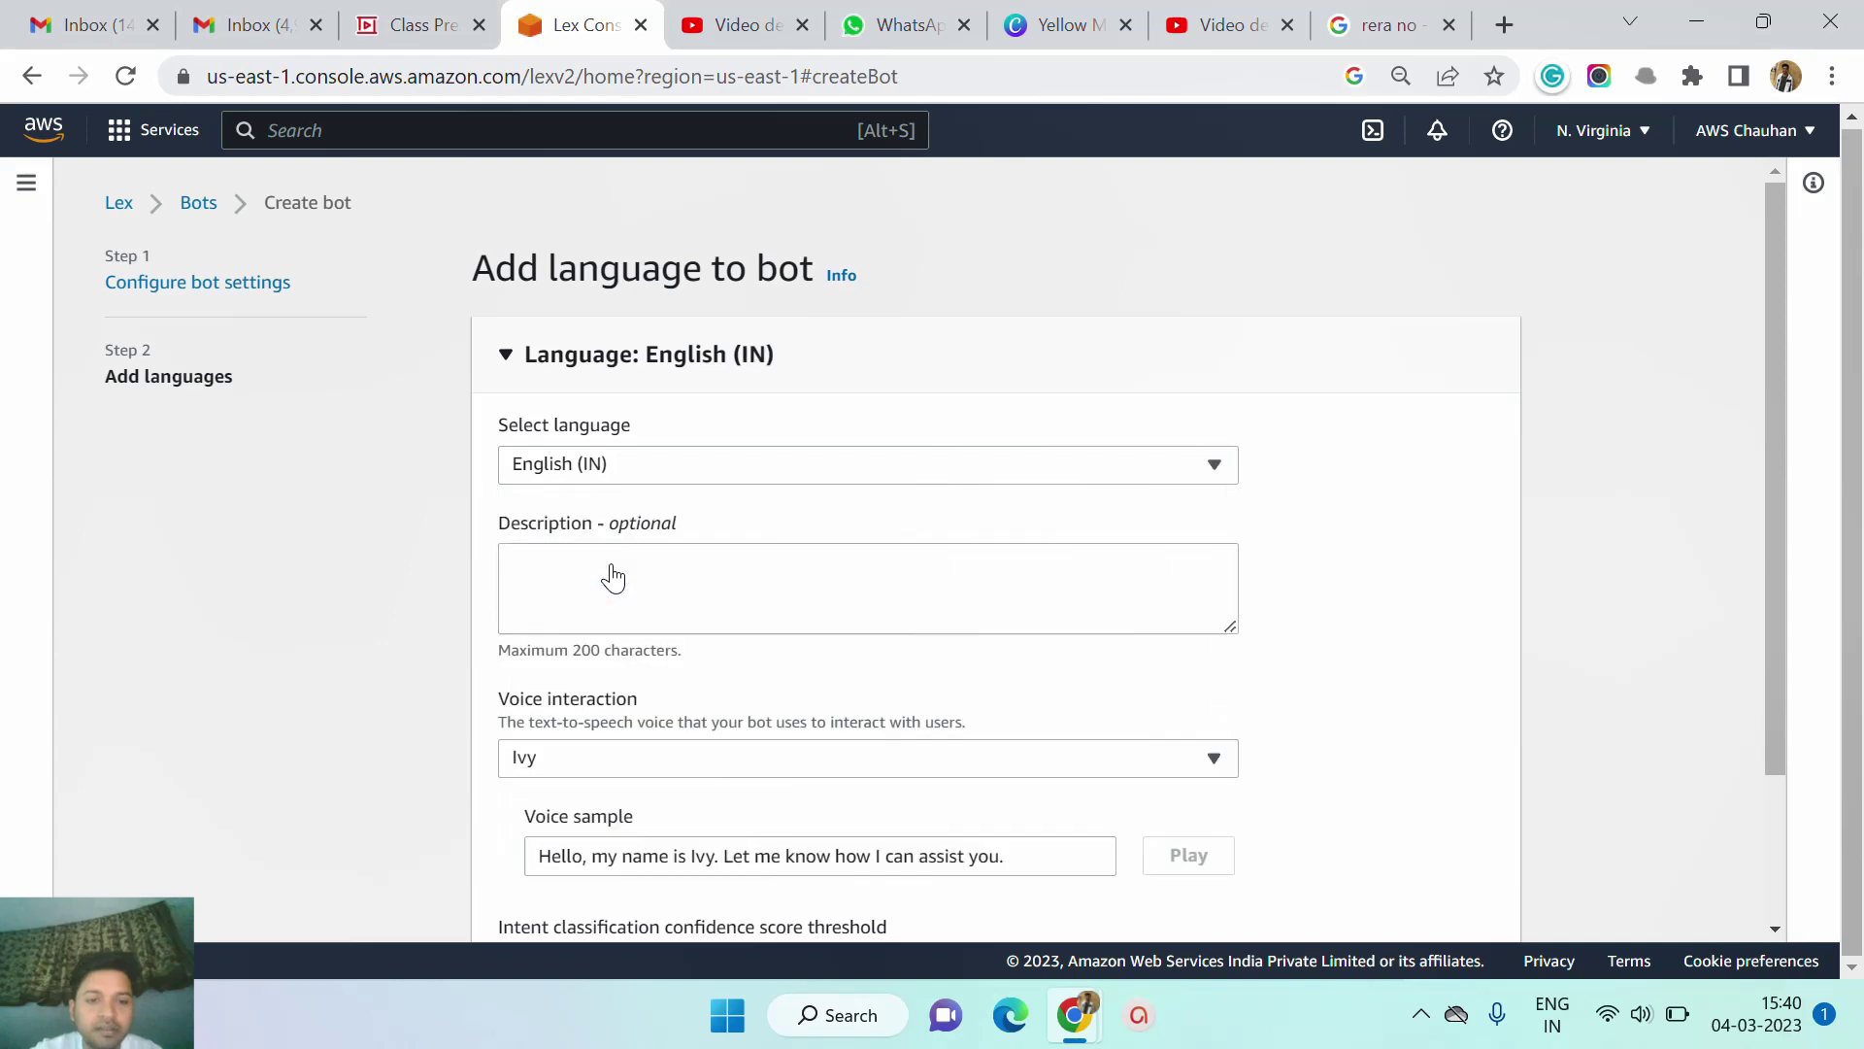
Set the voice interaction for English (IN) to "None. This is only a text based application".
scroll(697, 588, down, 2)
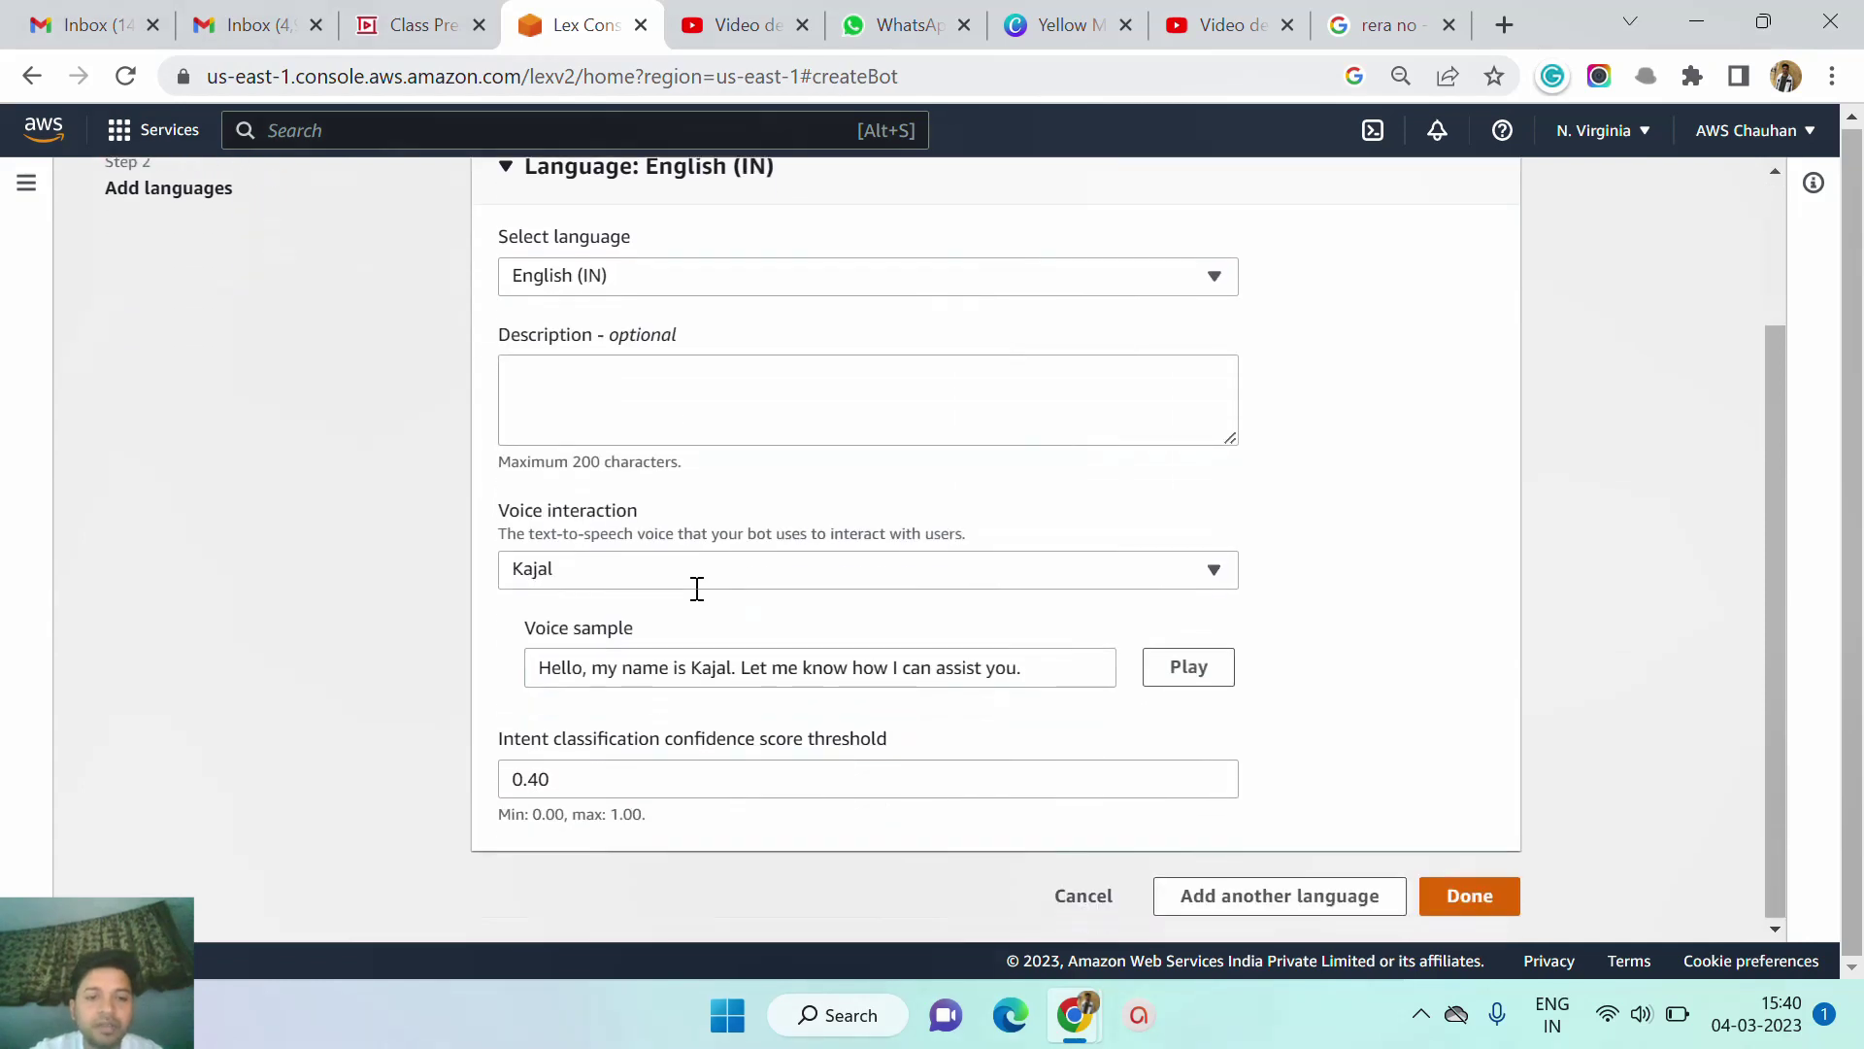
click(1084, 582)
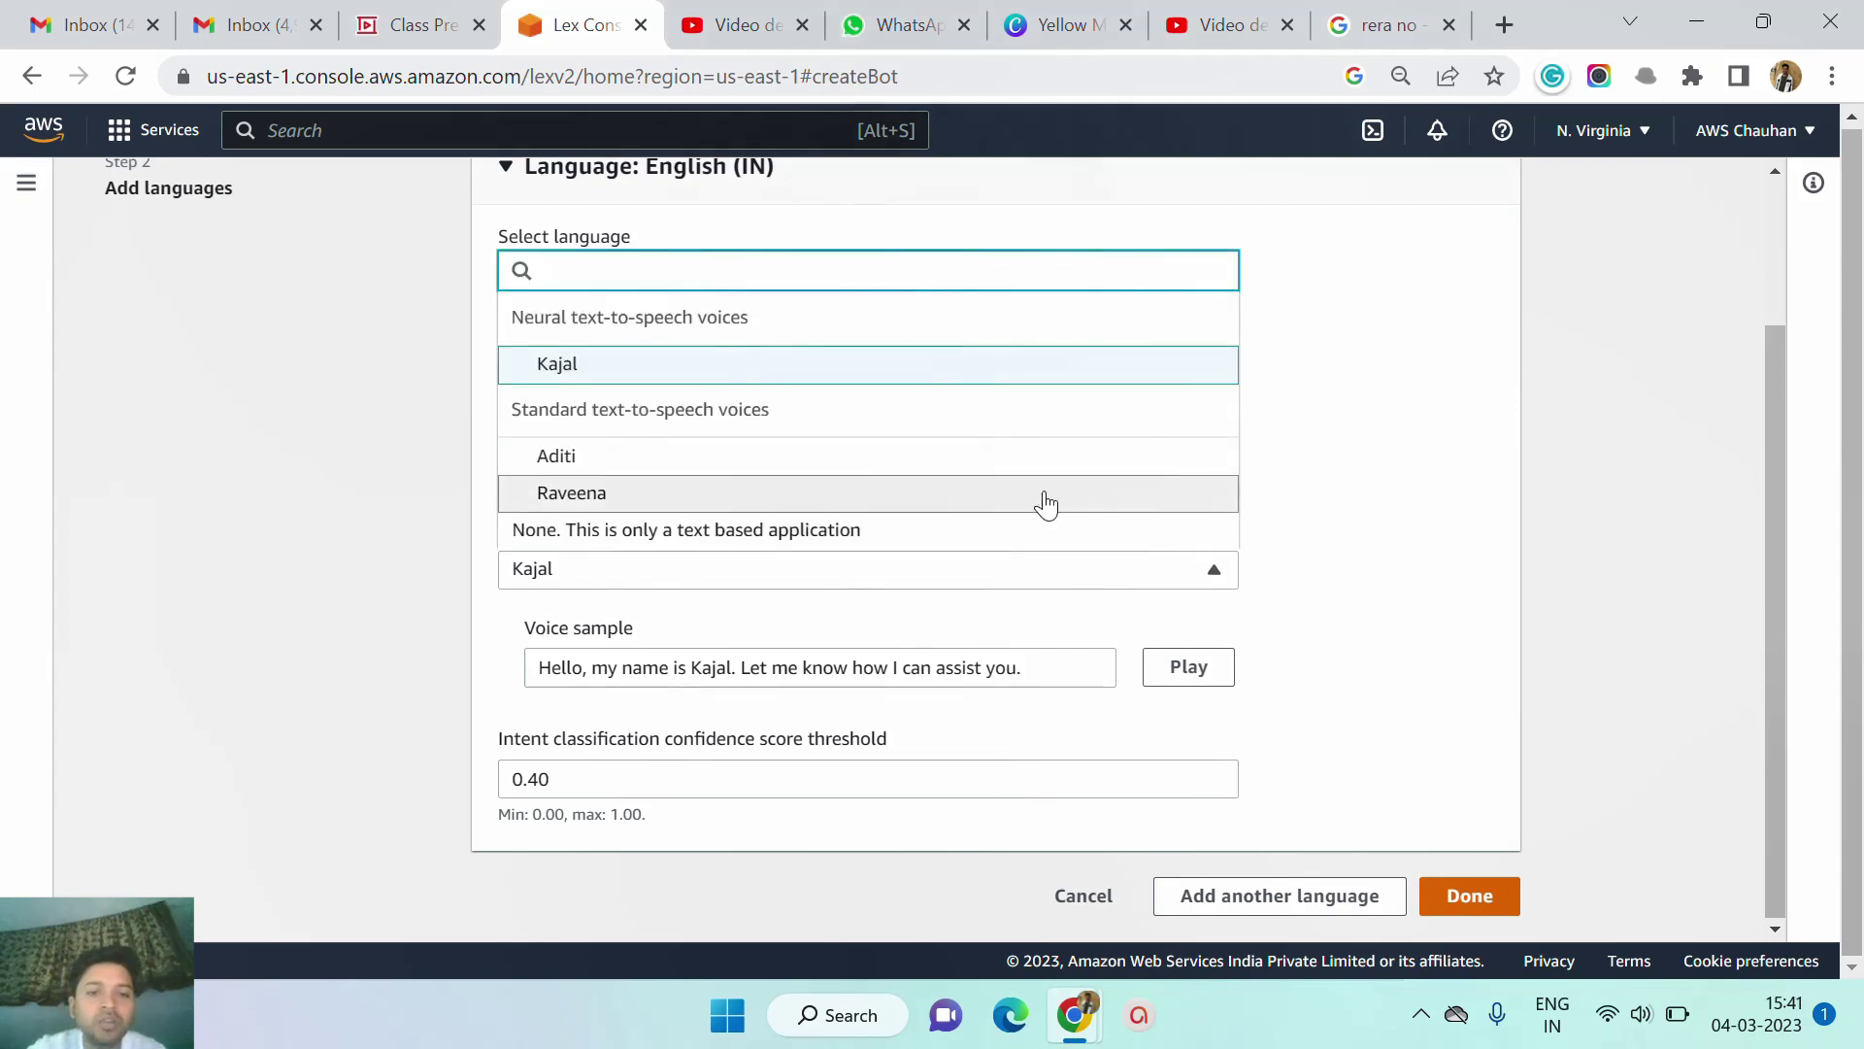
click(789, 536)
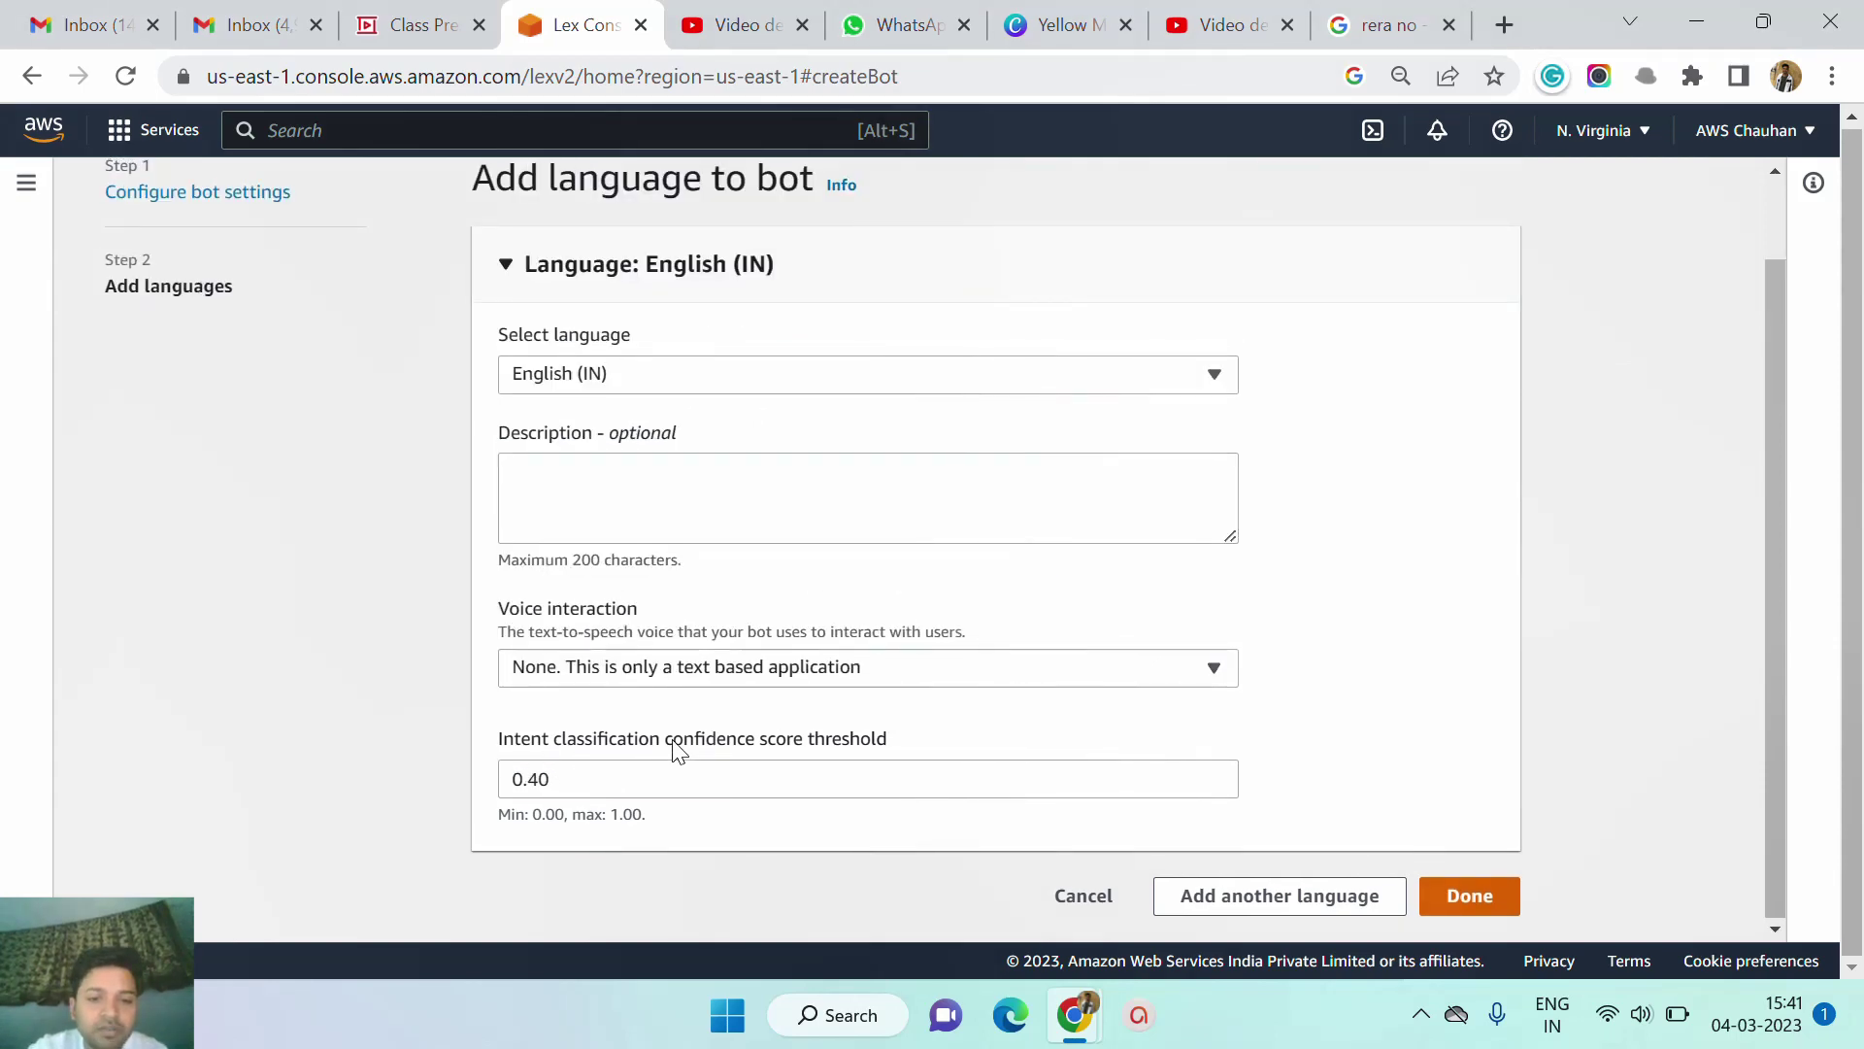
Review the intent classification confidence score threshold and finish the language setup to create the bot.
double_click(621, 780)
click(839, 710)
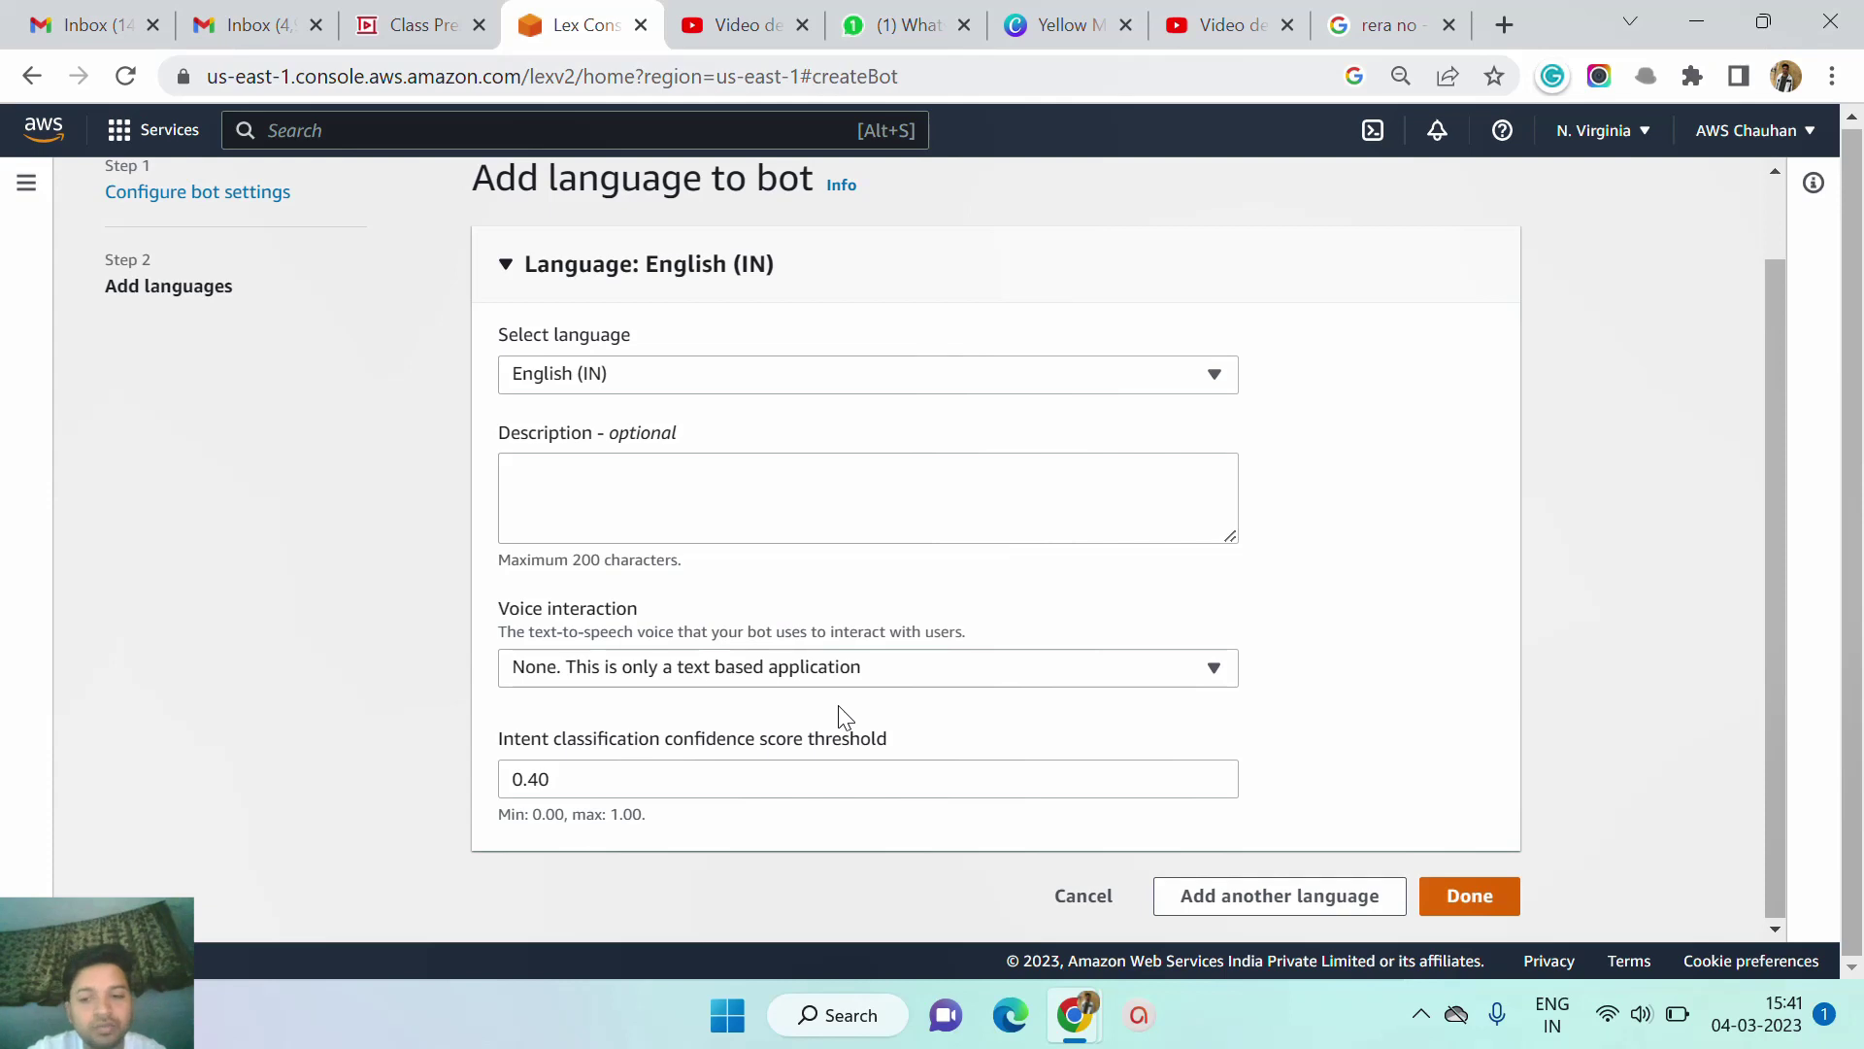
click(1454, 906)
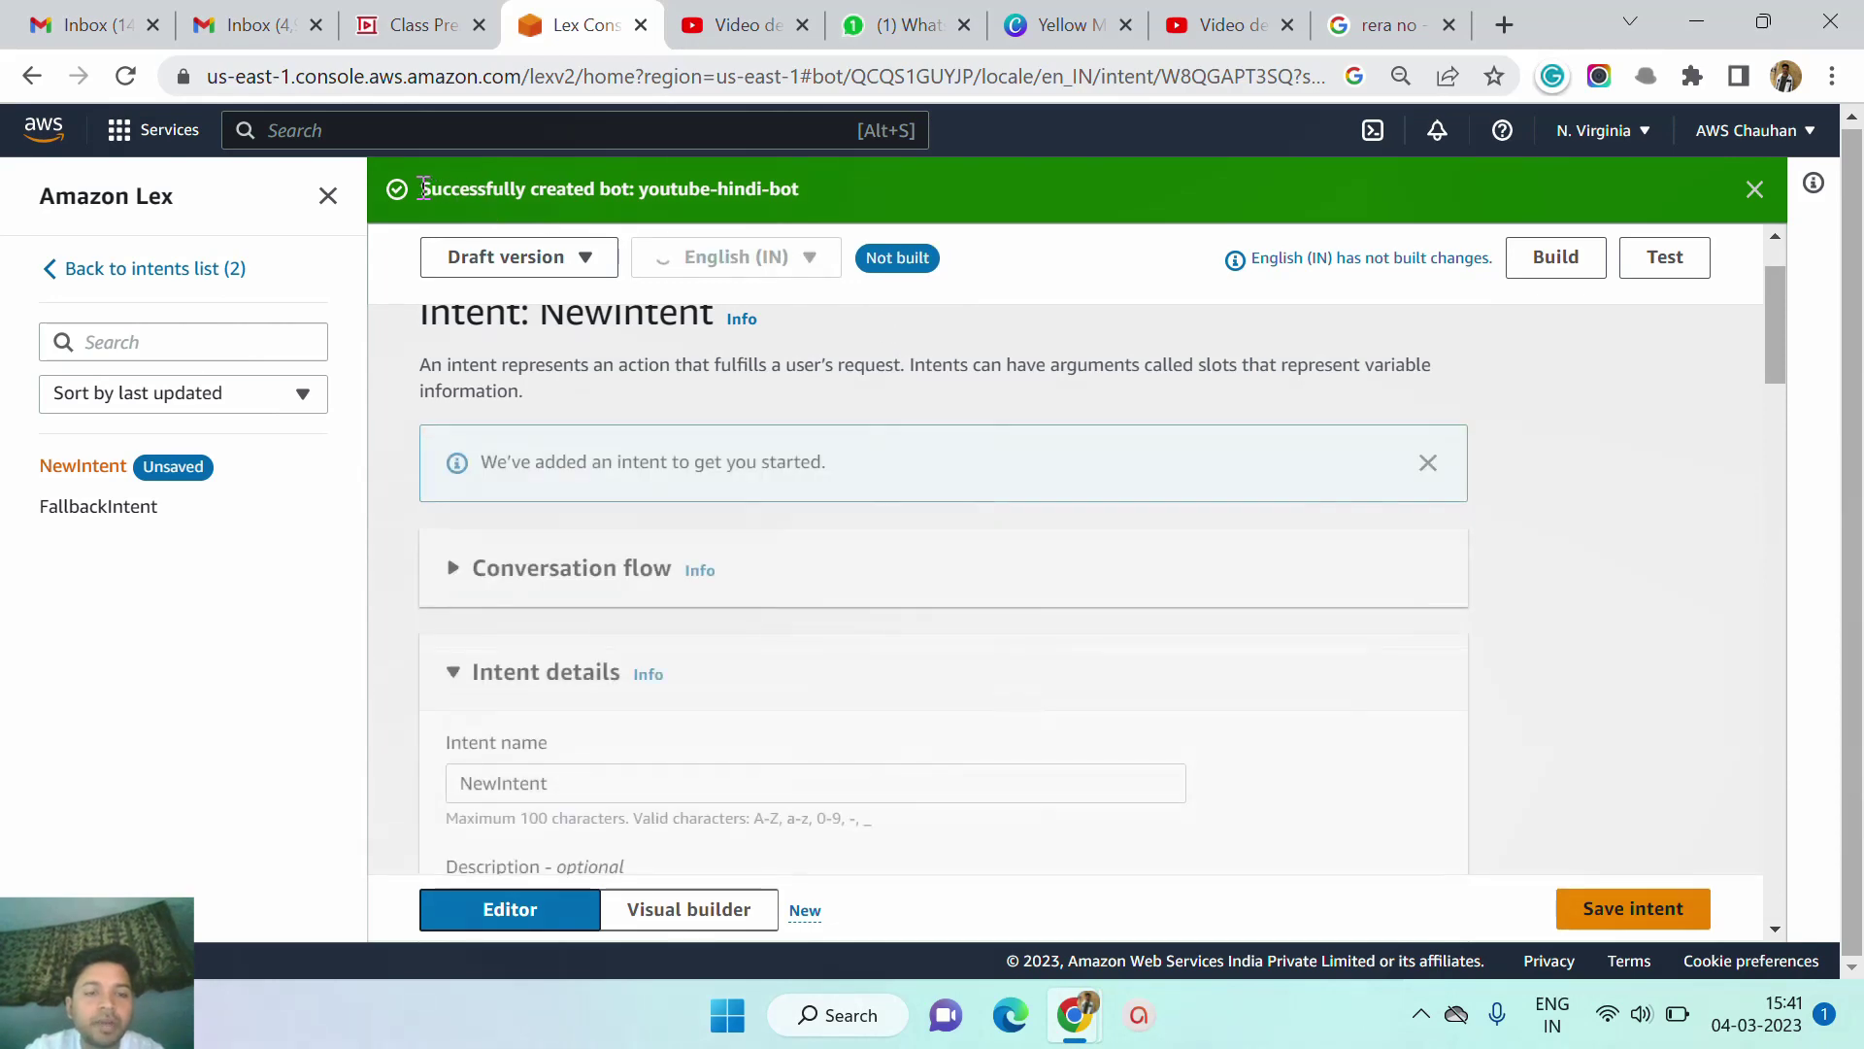
drag(420, 189, 818, 201)
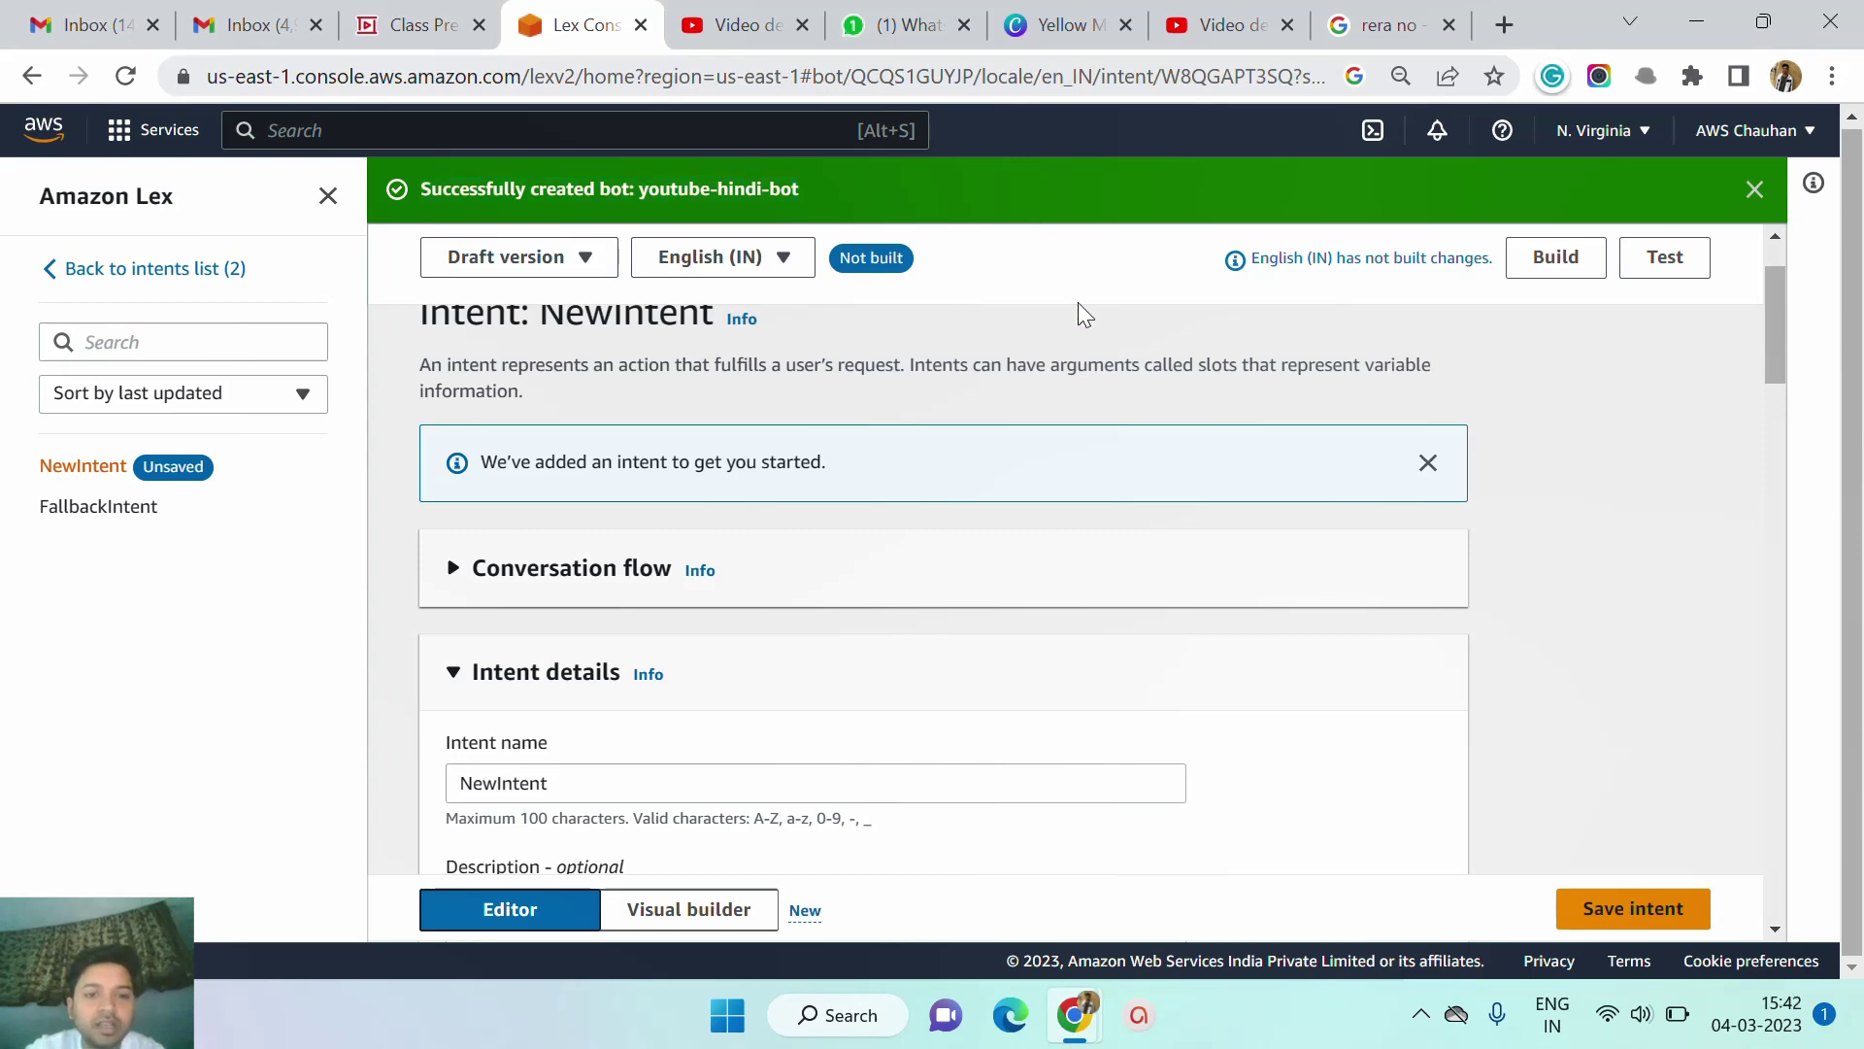
scroll(1127, 481, down, 2)
scroll(1127, 482, up, 3)
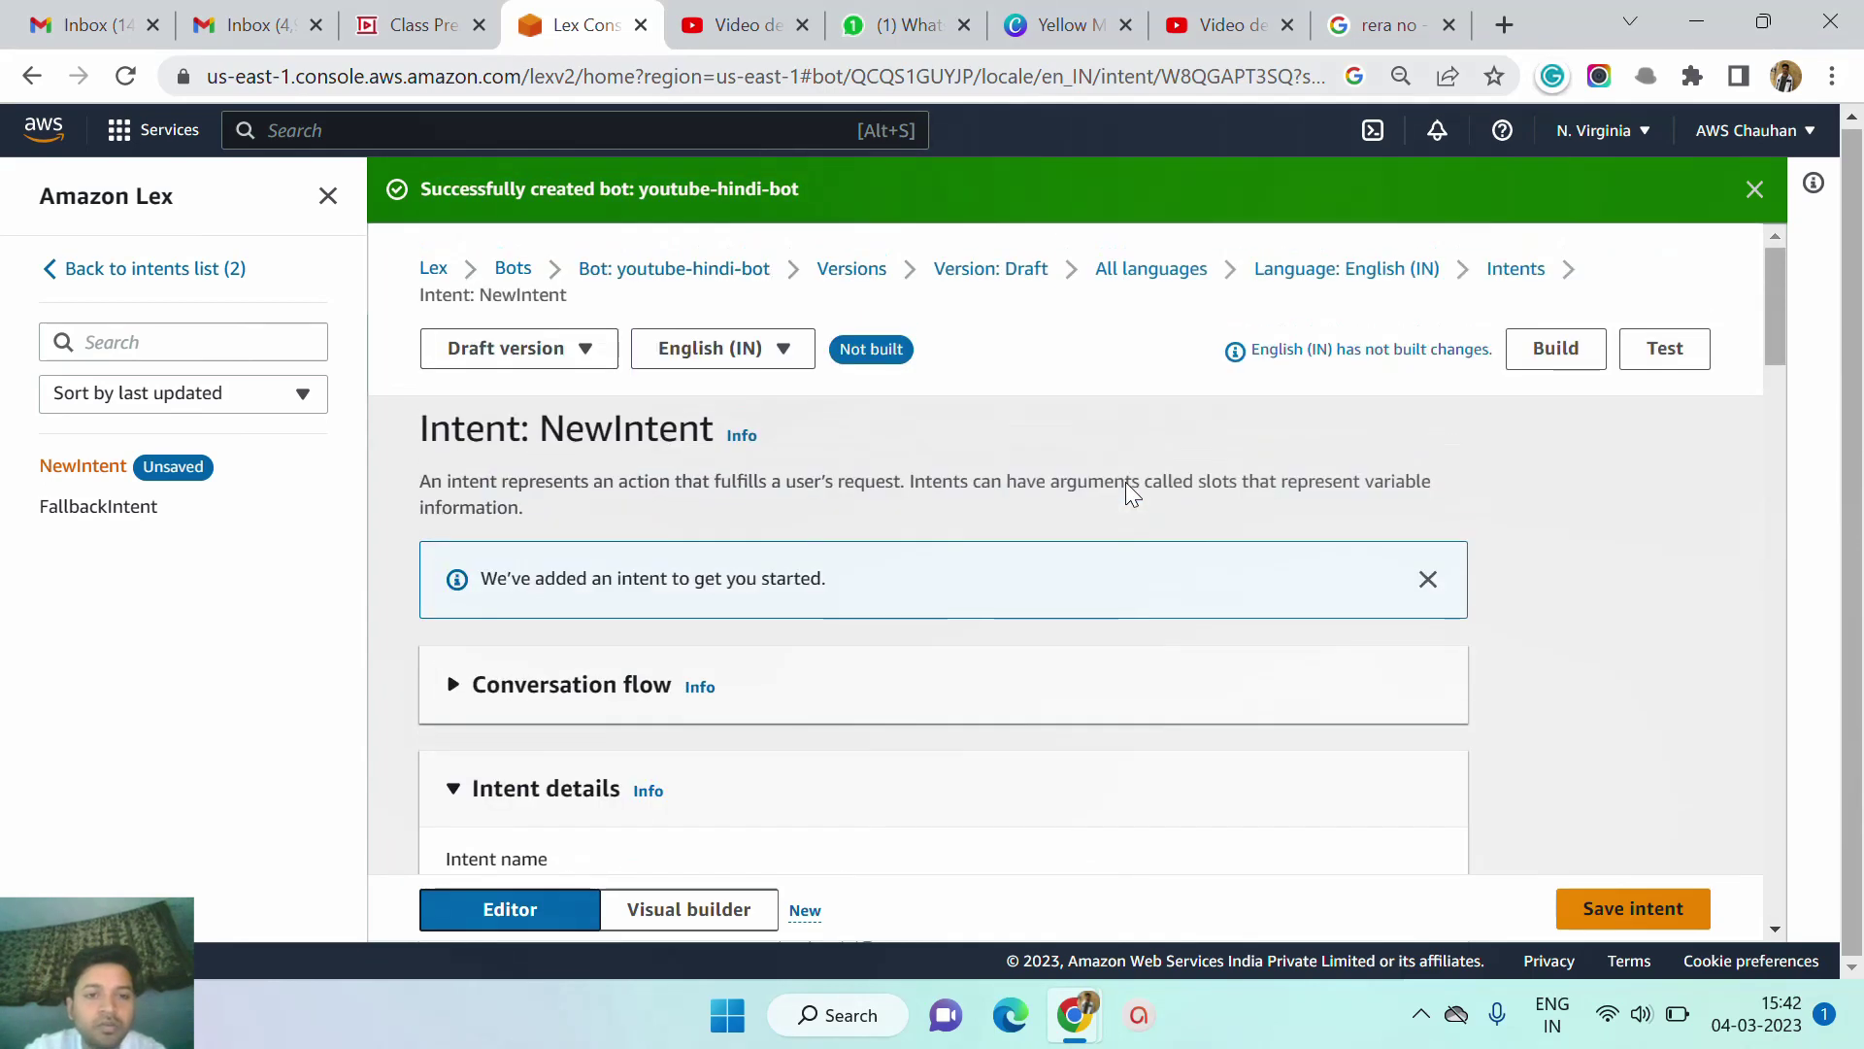